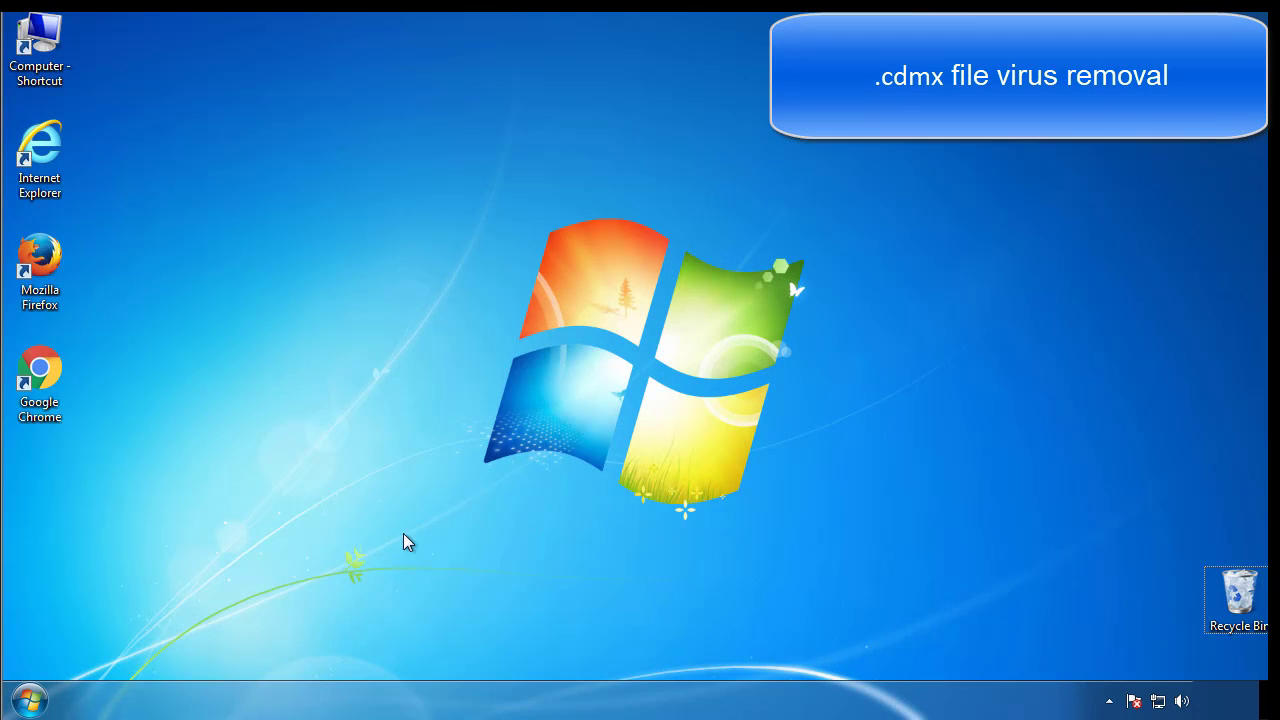
Launch System Configuration (msconfig) from the Start menu search
click(40, 700)
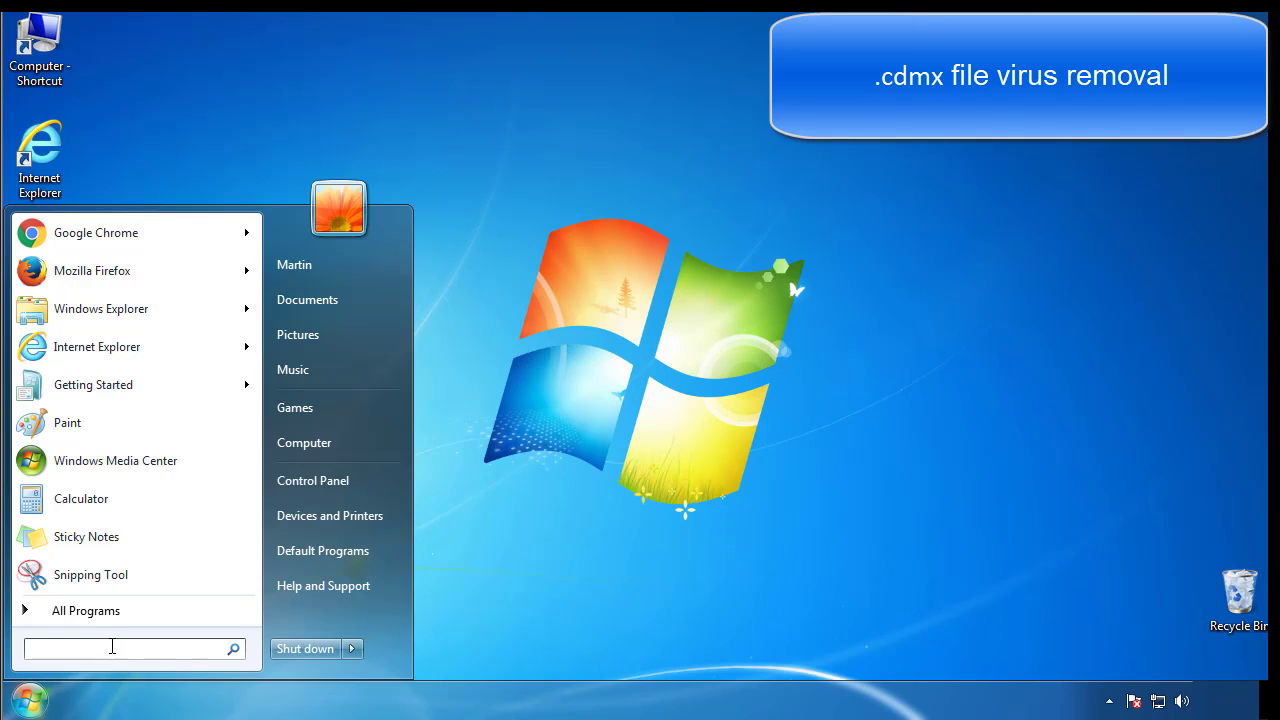
text(mscon)
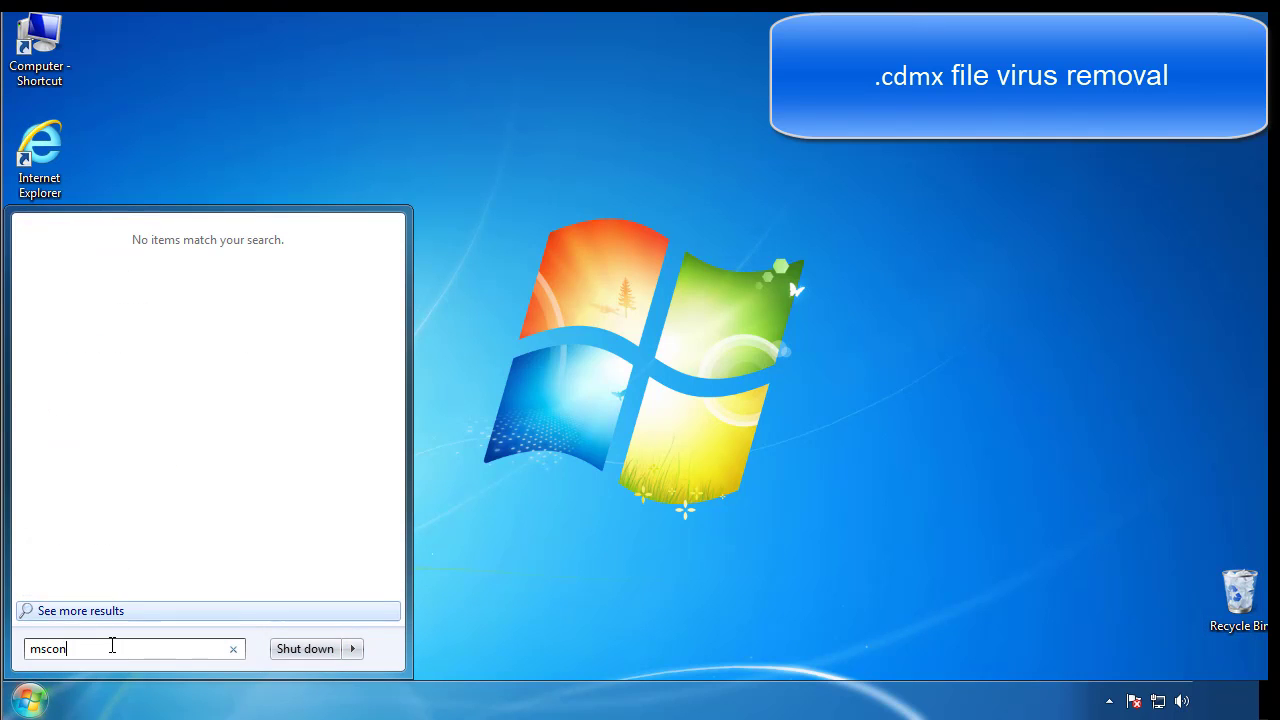
text(fig)
key(Return)
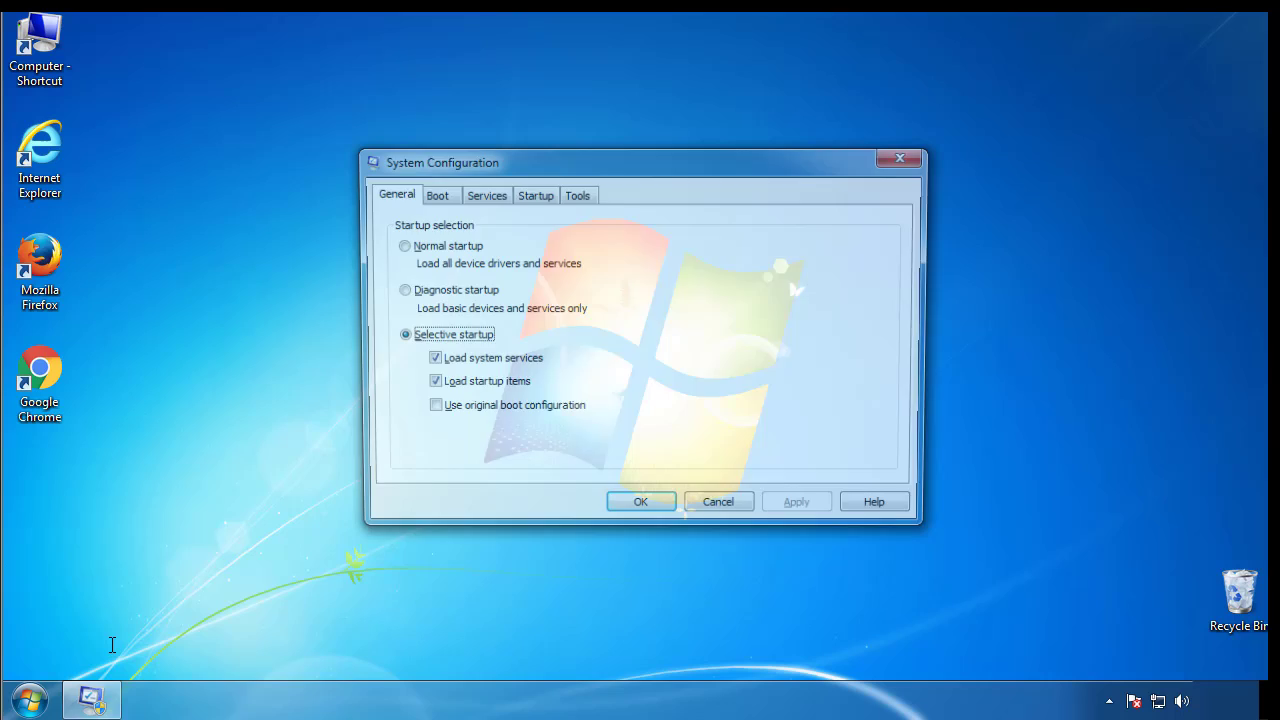
Enable Safe boot (Minimal) on the Boot tab and restart Windows
click(432, 195)
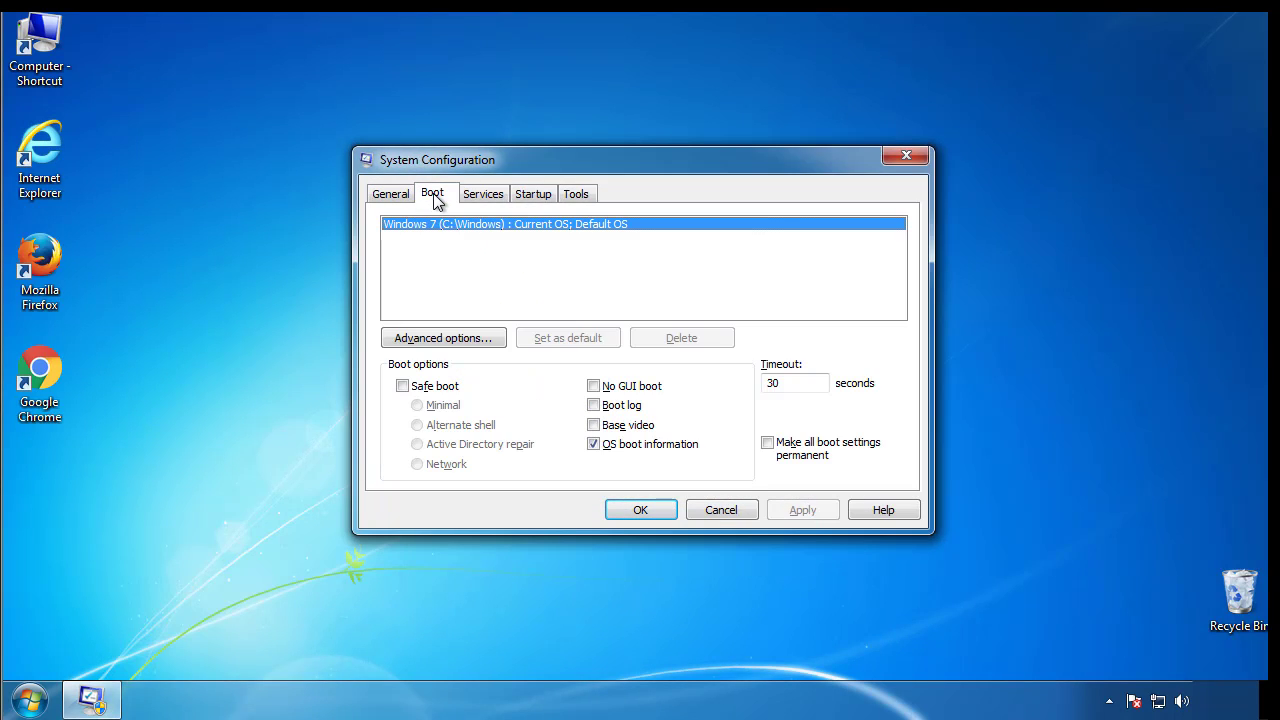
click(402, 386)
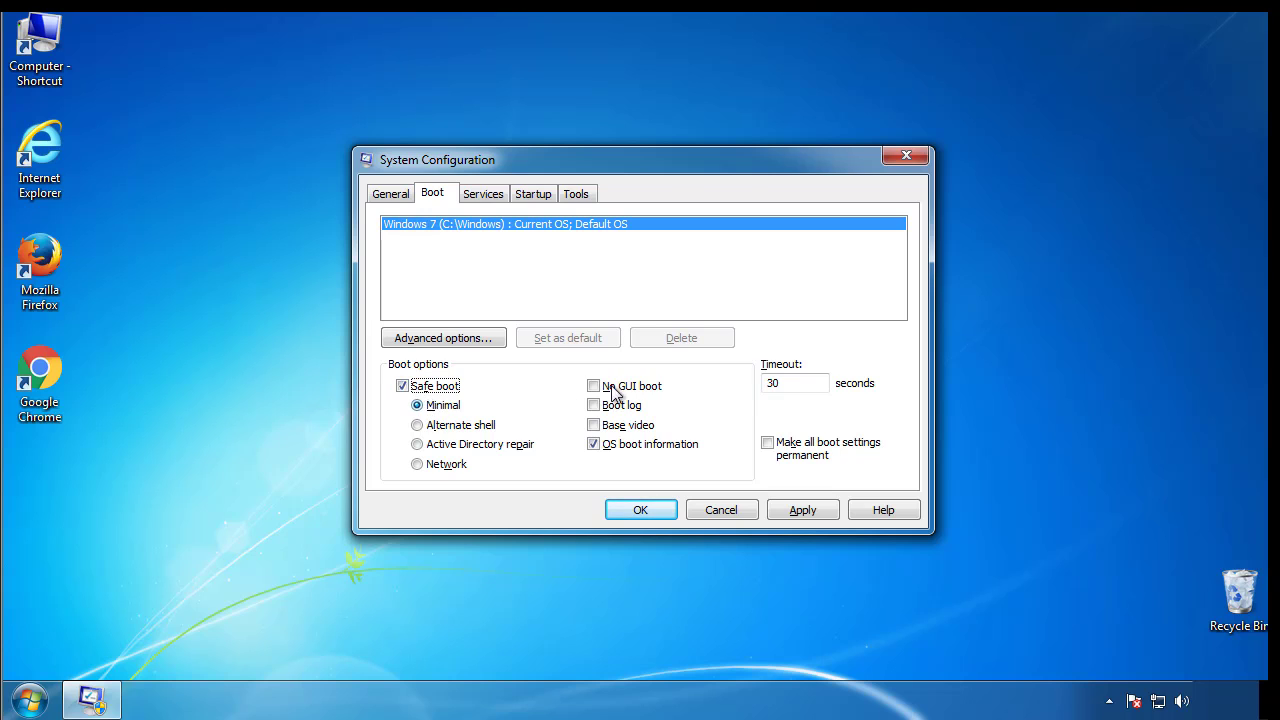
click(649, 510)
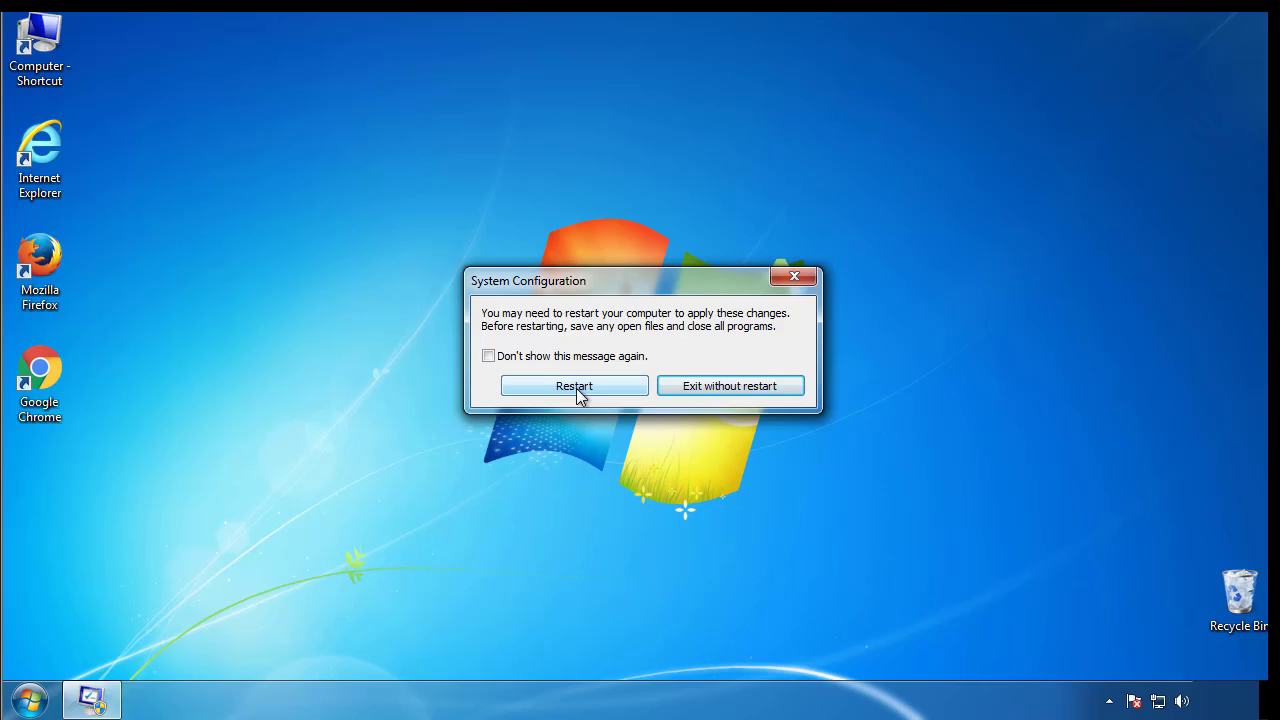
click(576, 388)
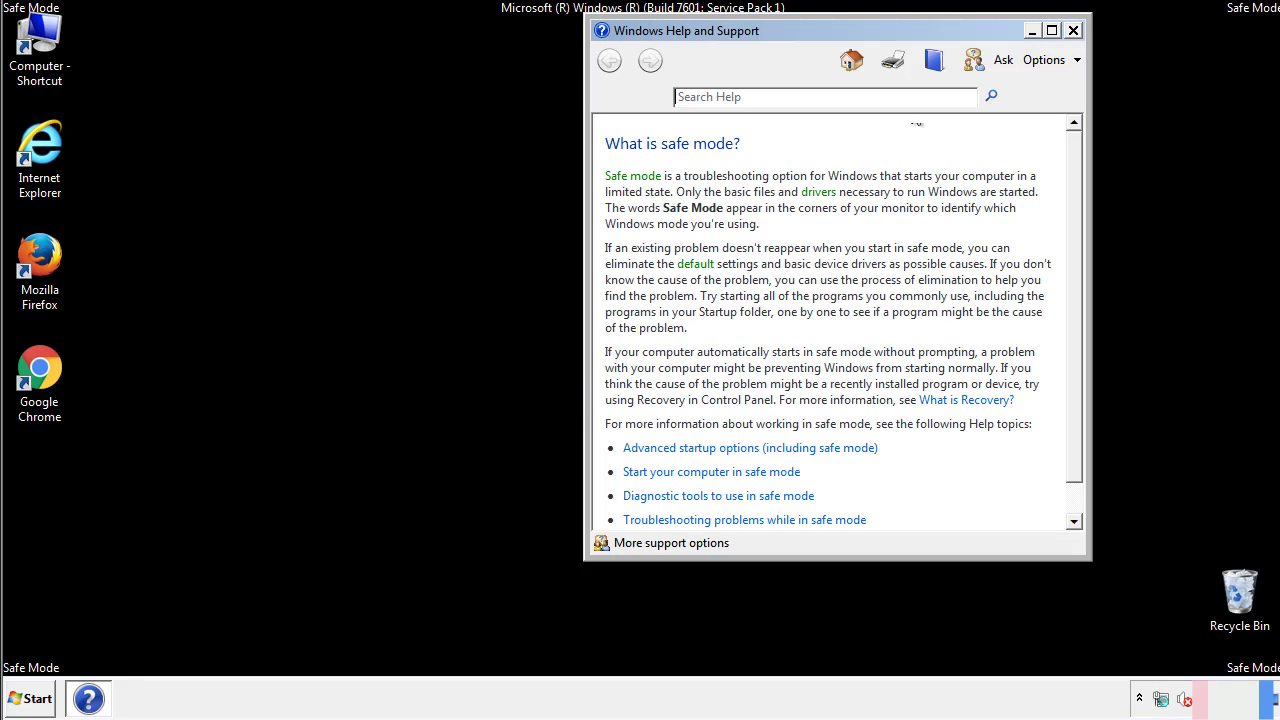
Dismiss Safe Mode help and enable 'Show hidden files, folders, and drives' in Folder Options
click(1073, 31)
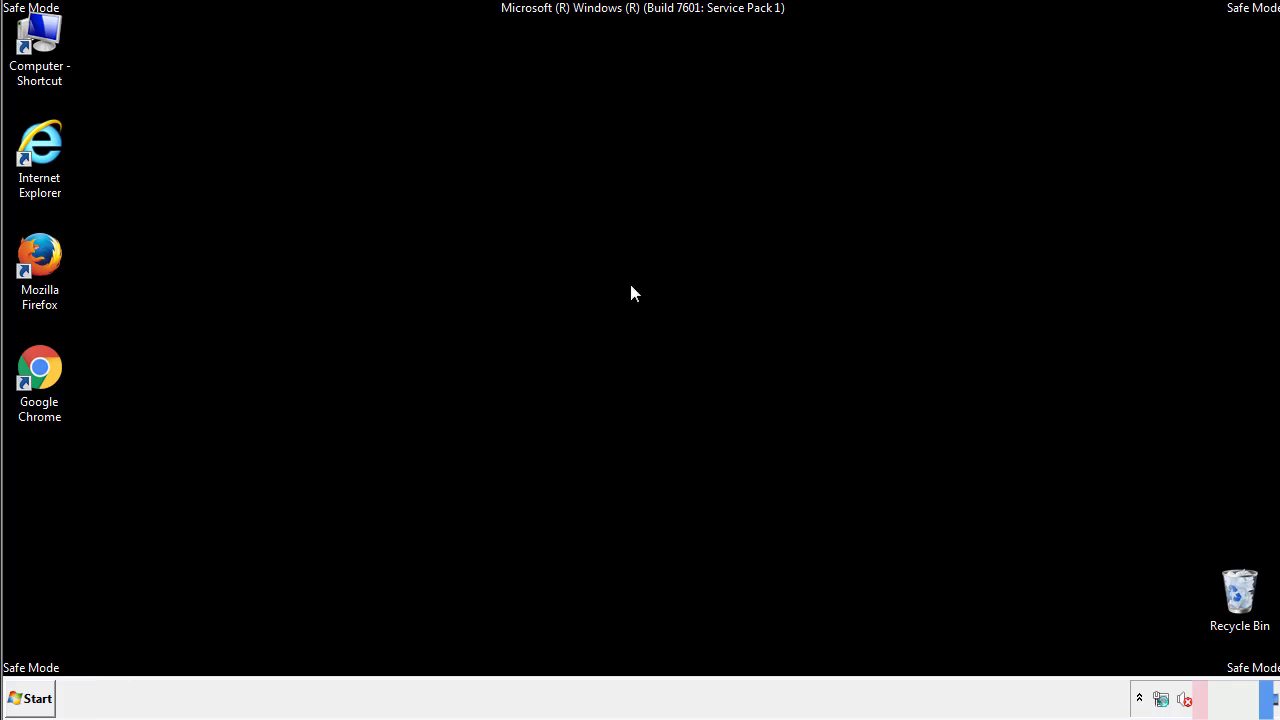
click(38, 697)
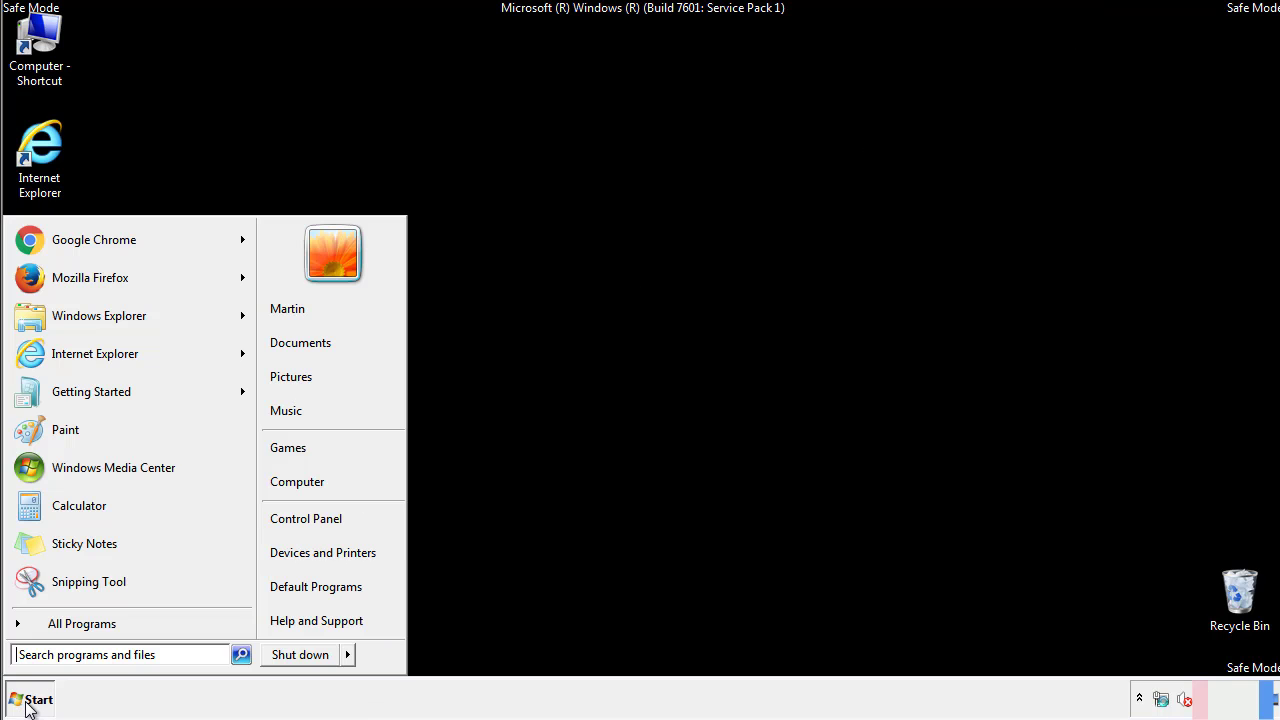
click(320, 516)
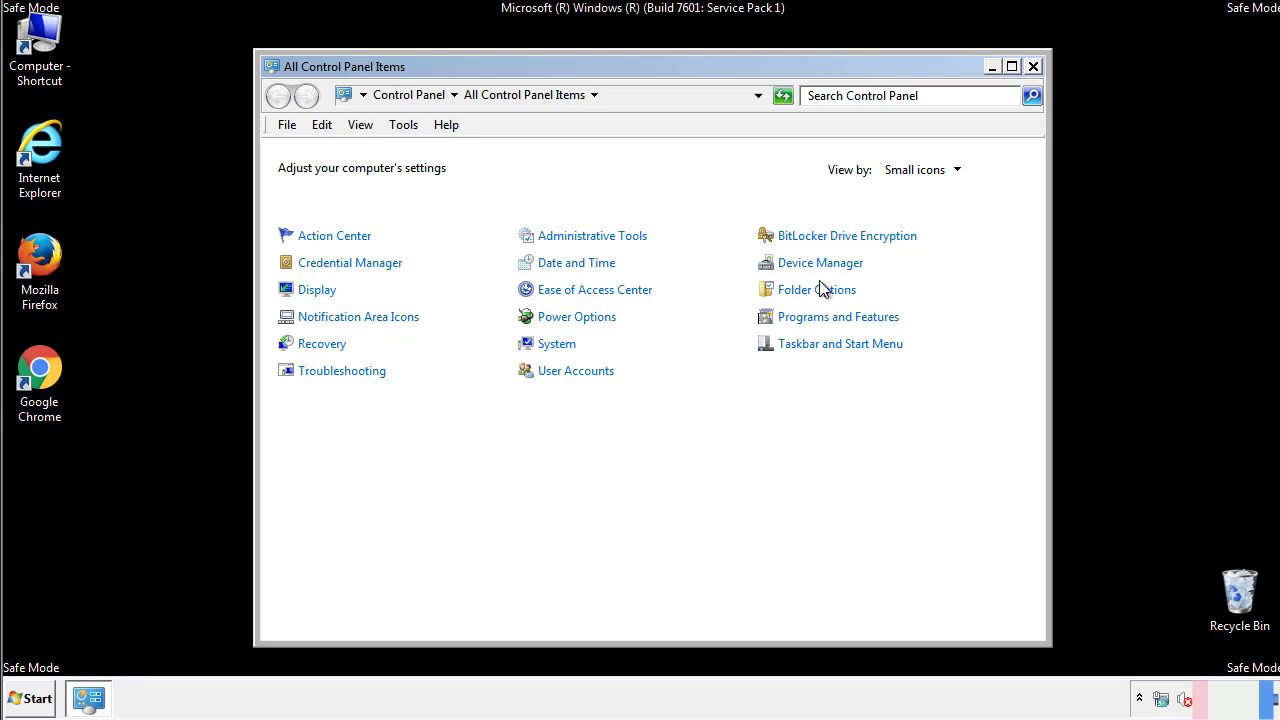
click(820, 292)
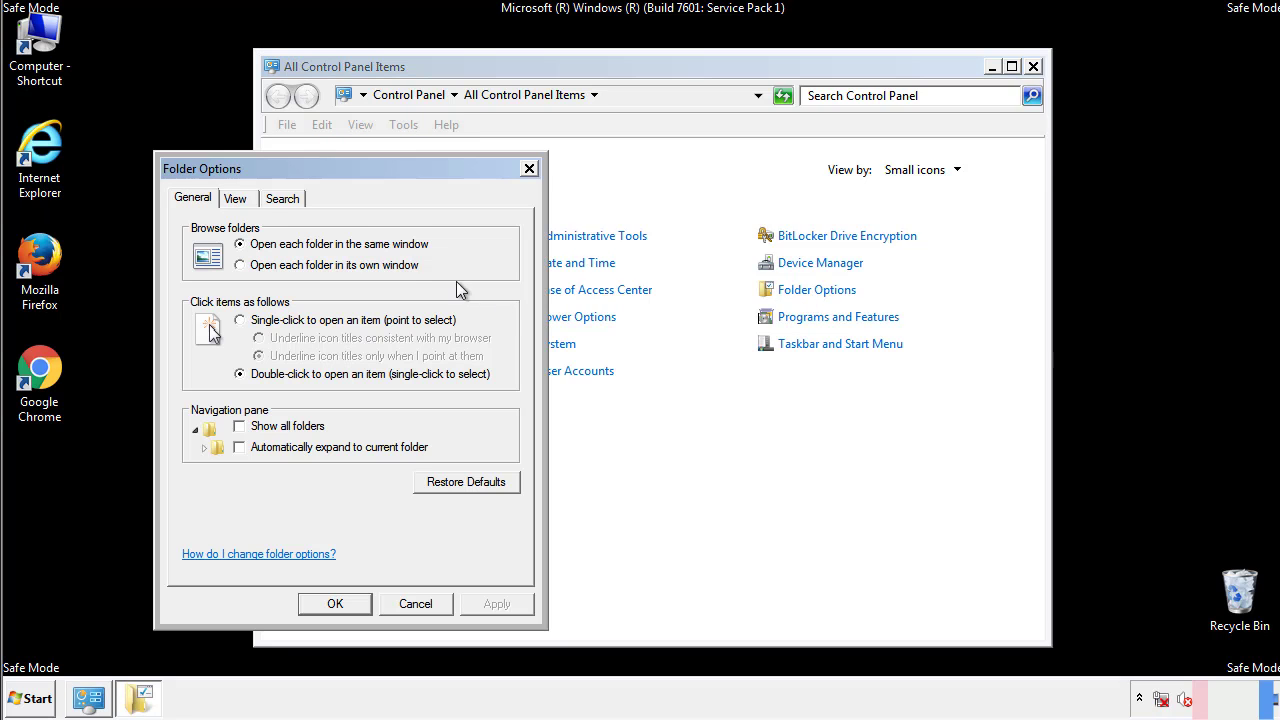
click(237, 201)
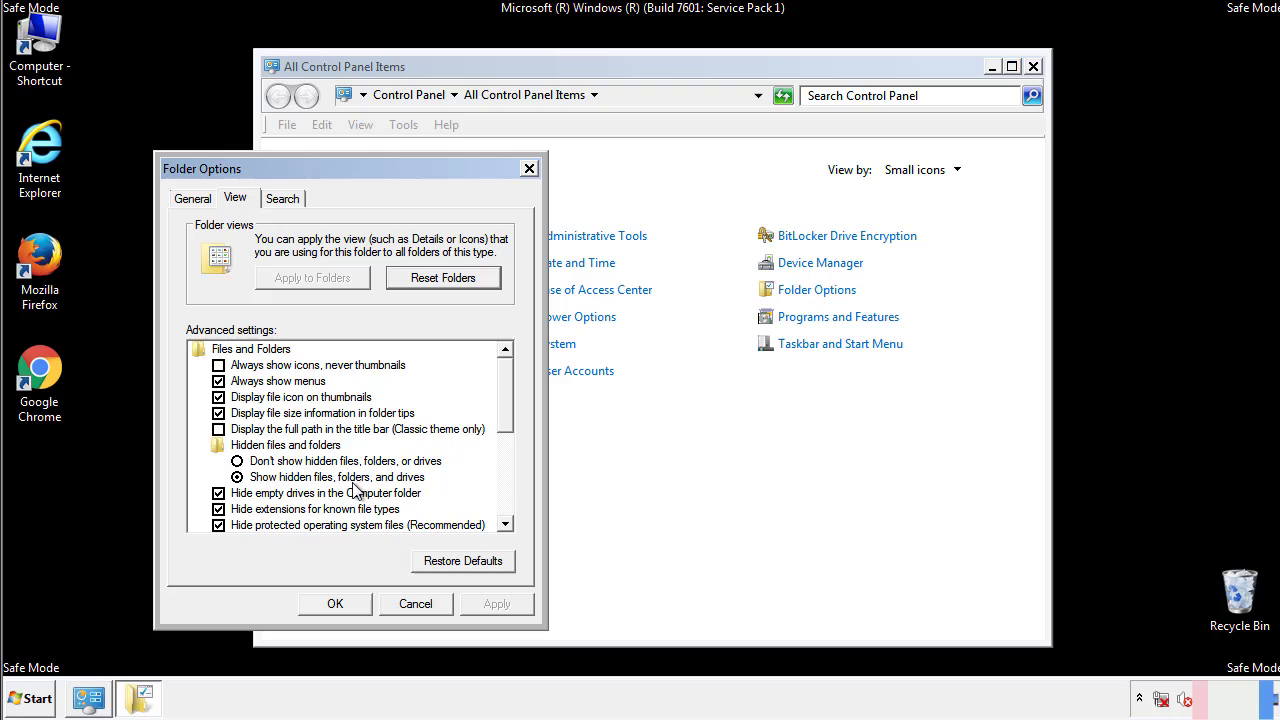
click(345, 603)
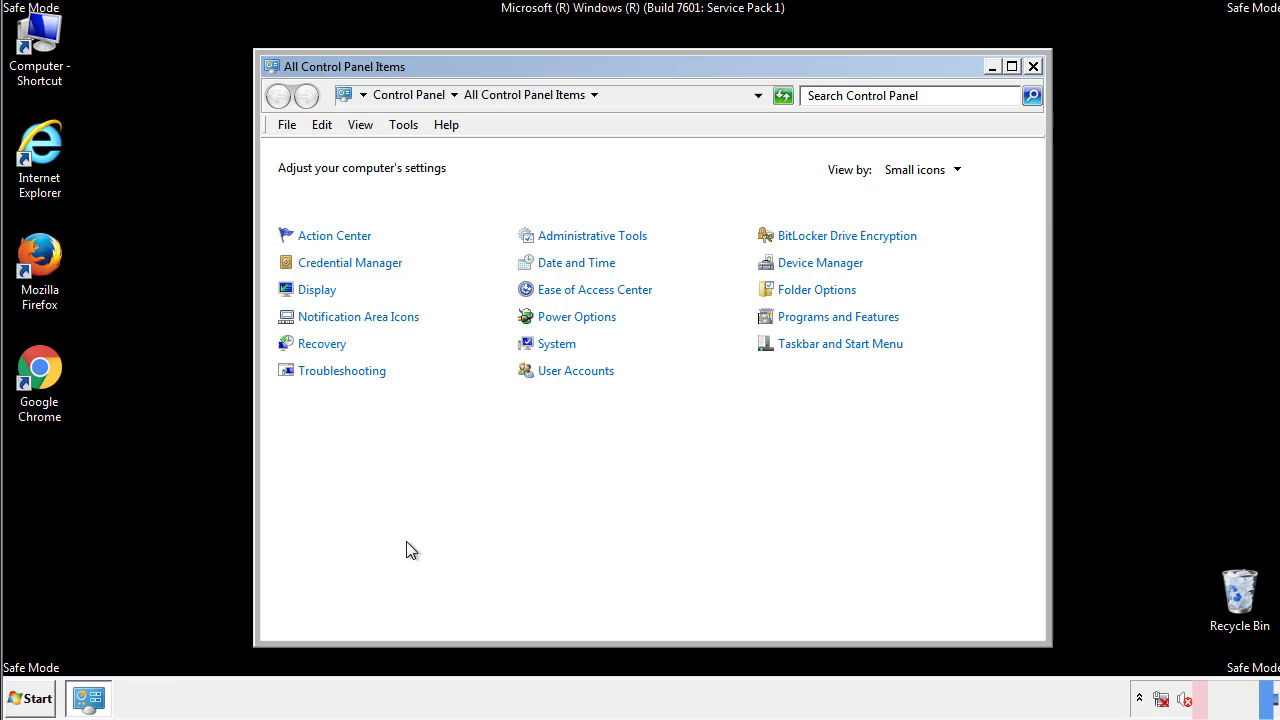
click(1033, 66)
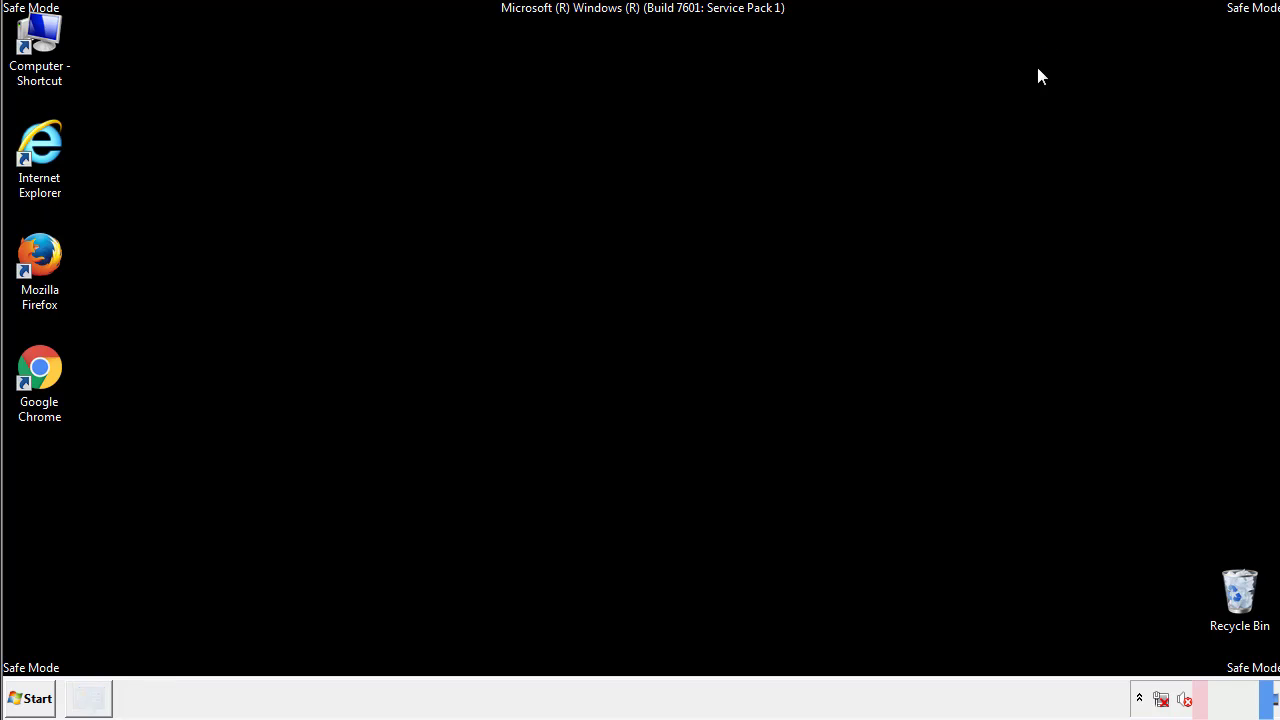
Browse Computer to C:\Windows\System32\drivers\etc in Windows Explorer
double_click(50, 36)
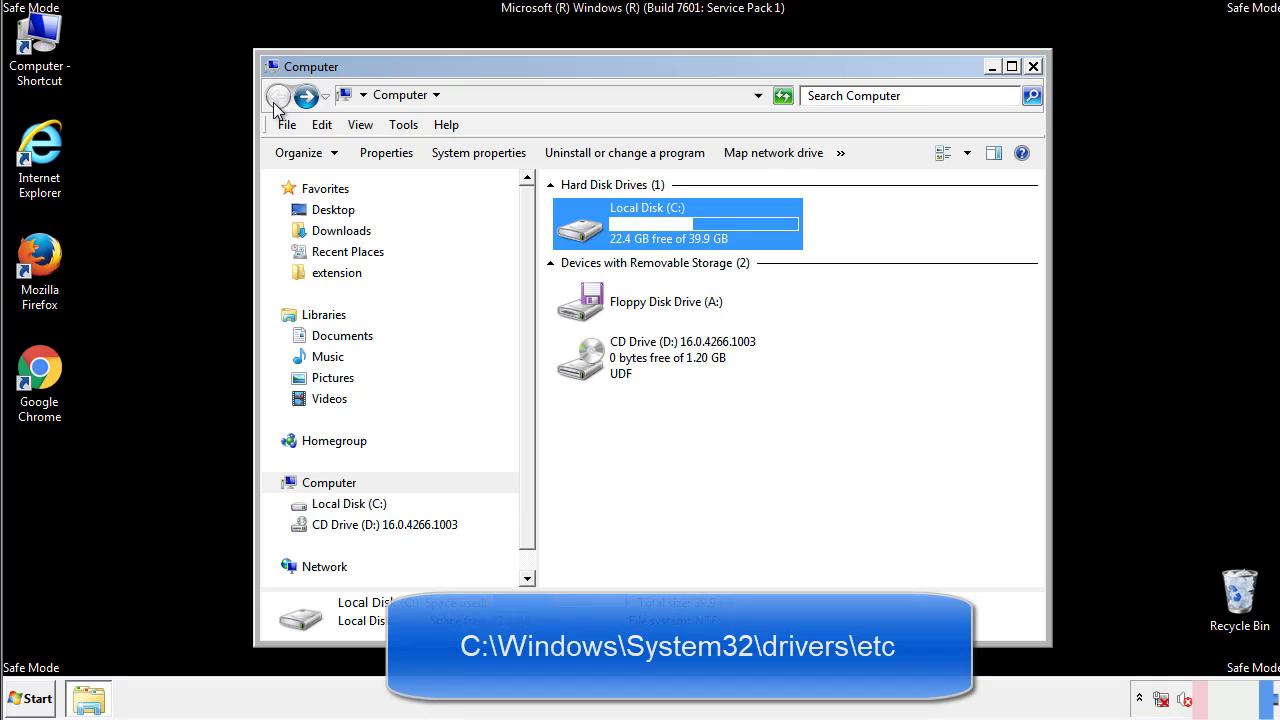
double_click(588, 230)
click(583, 367)
double_click(583, 367)
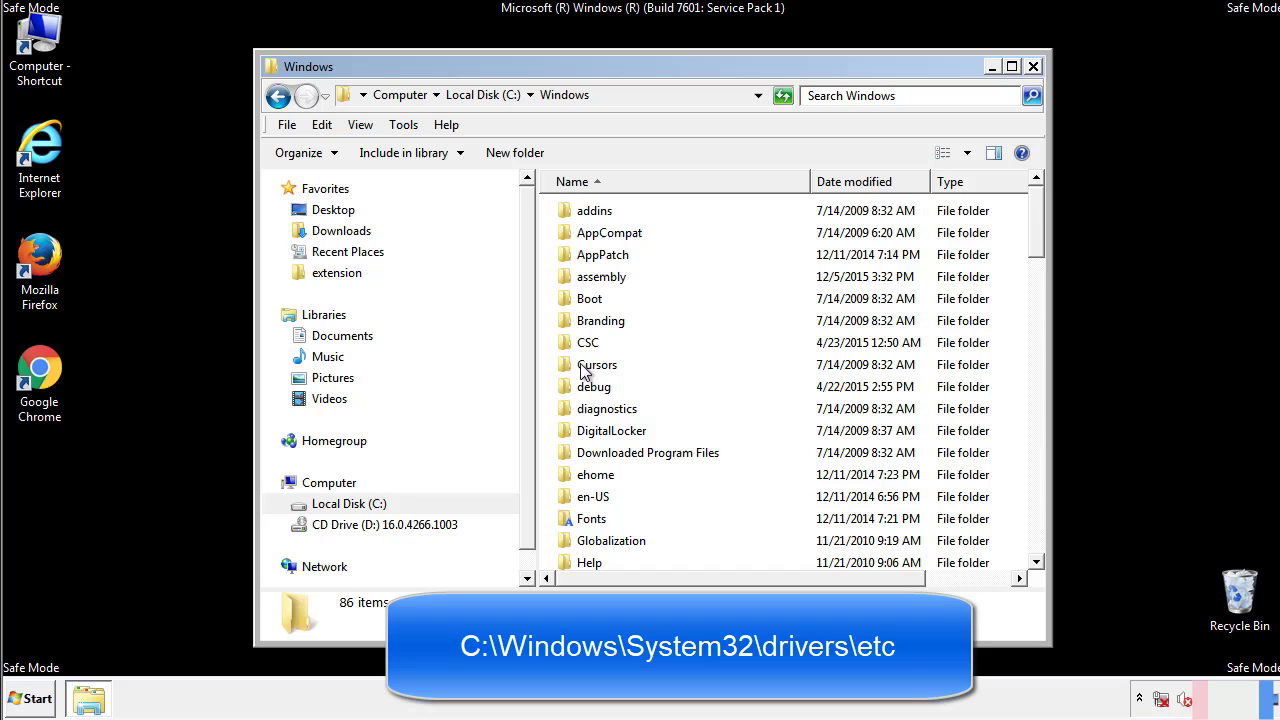
scroll(588, 450, down, 2)
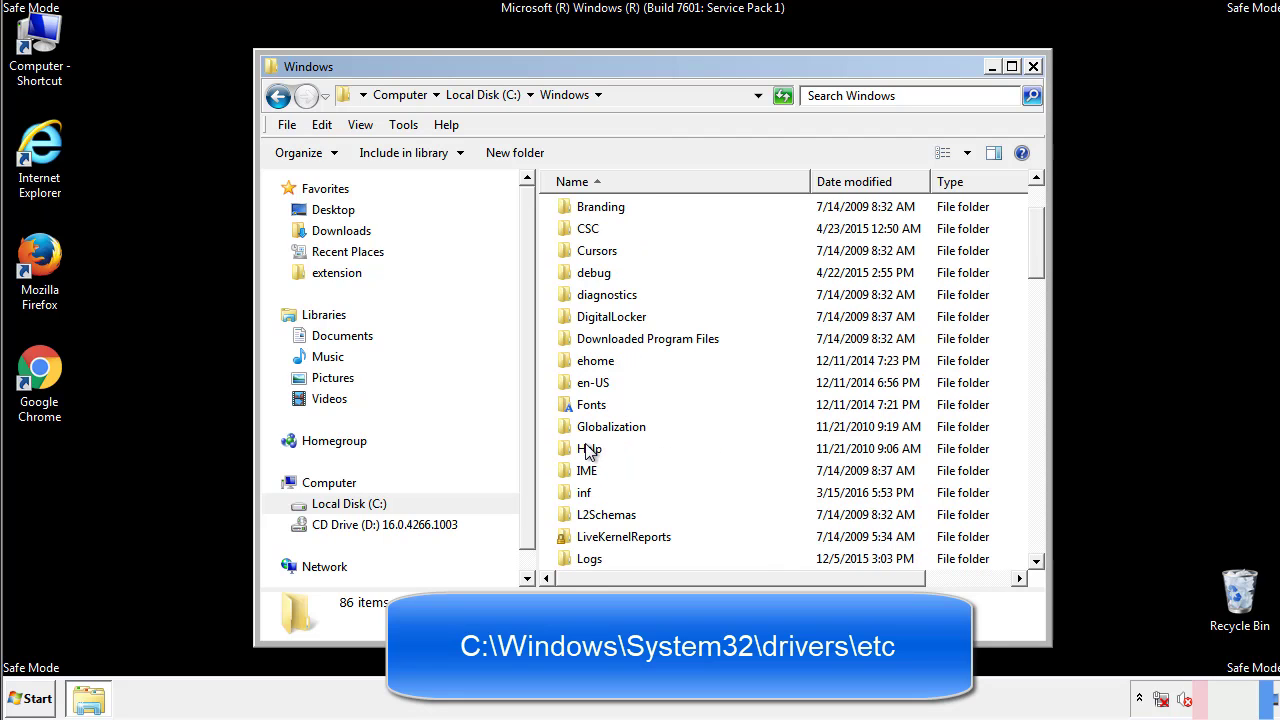
scroll(588, 452, down, 2)
scroll(588, 452, down, 2)
scroll(590, 454, down, 3)
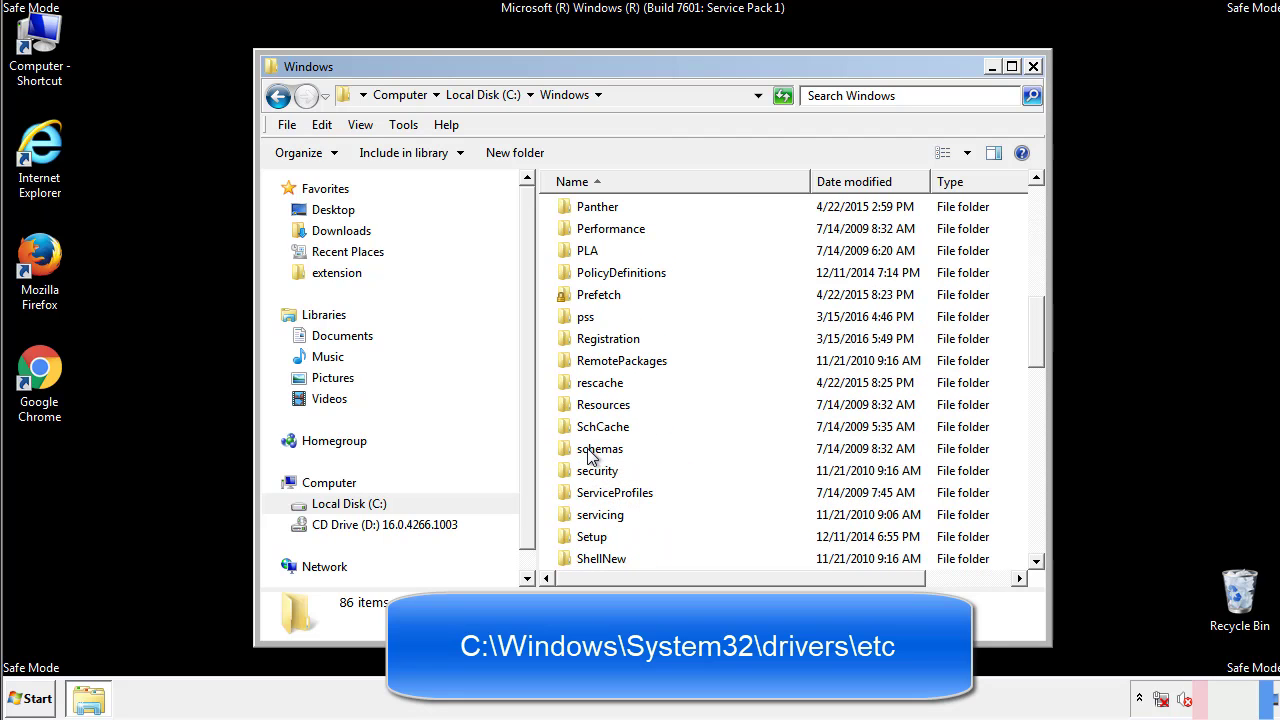
scroll(590, 454, down, 2)
double_click(605, 517)
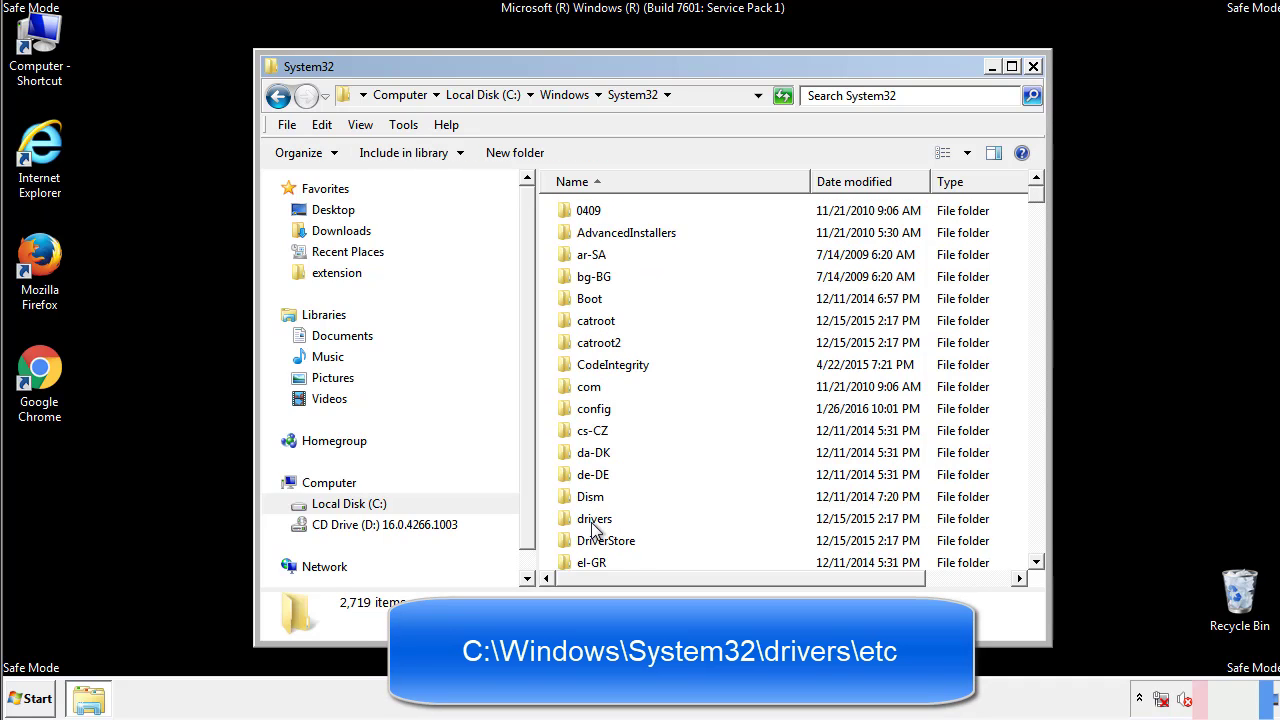
double_click(595, 520)
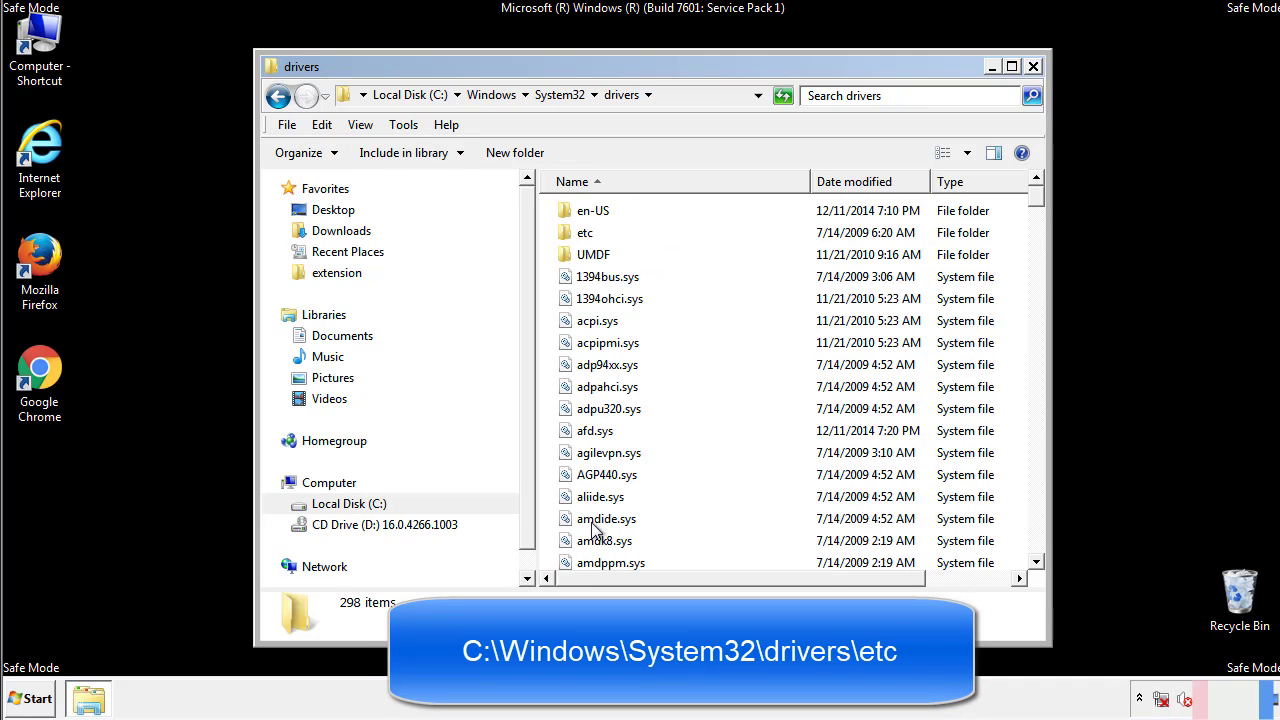
double_click(576, 238)
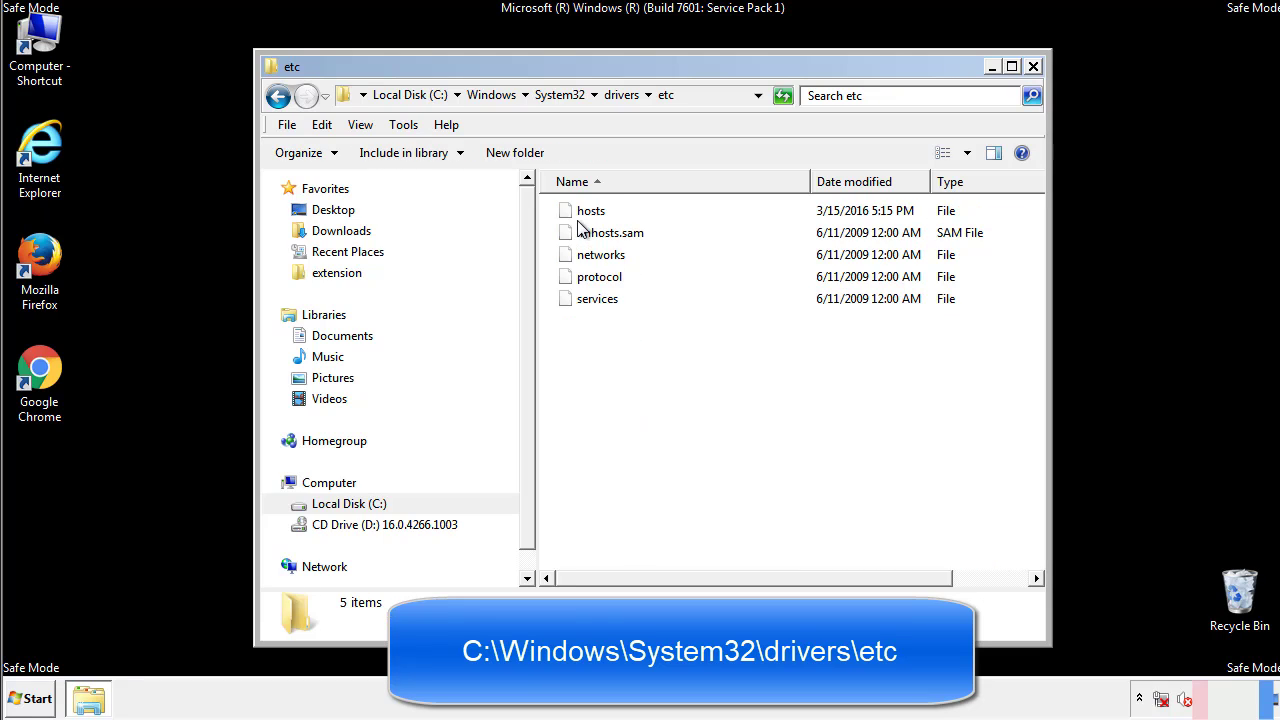
Open the hosts file with Notepad
double_click(580, 212)
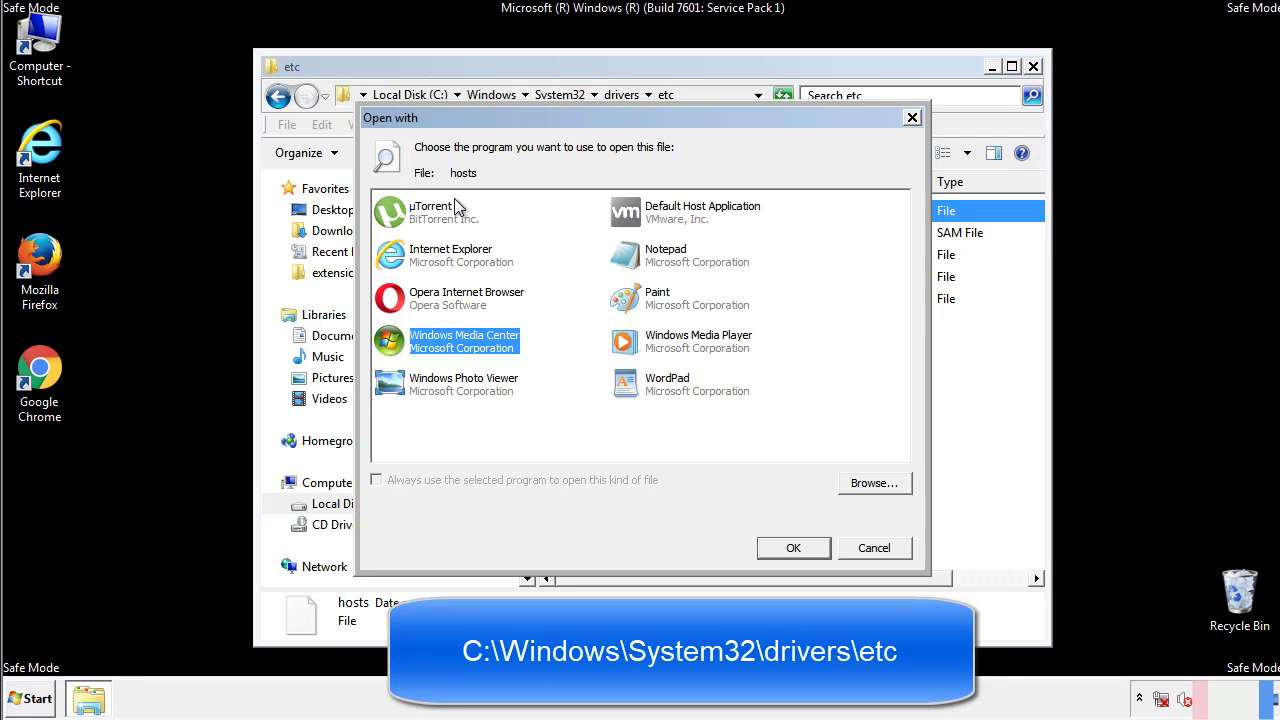
click(648, 260)
click(792, 548)
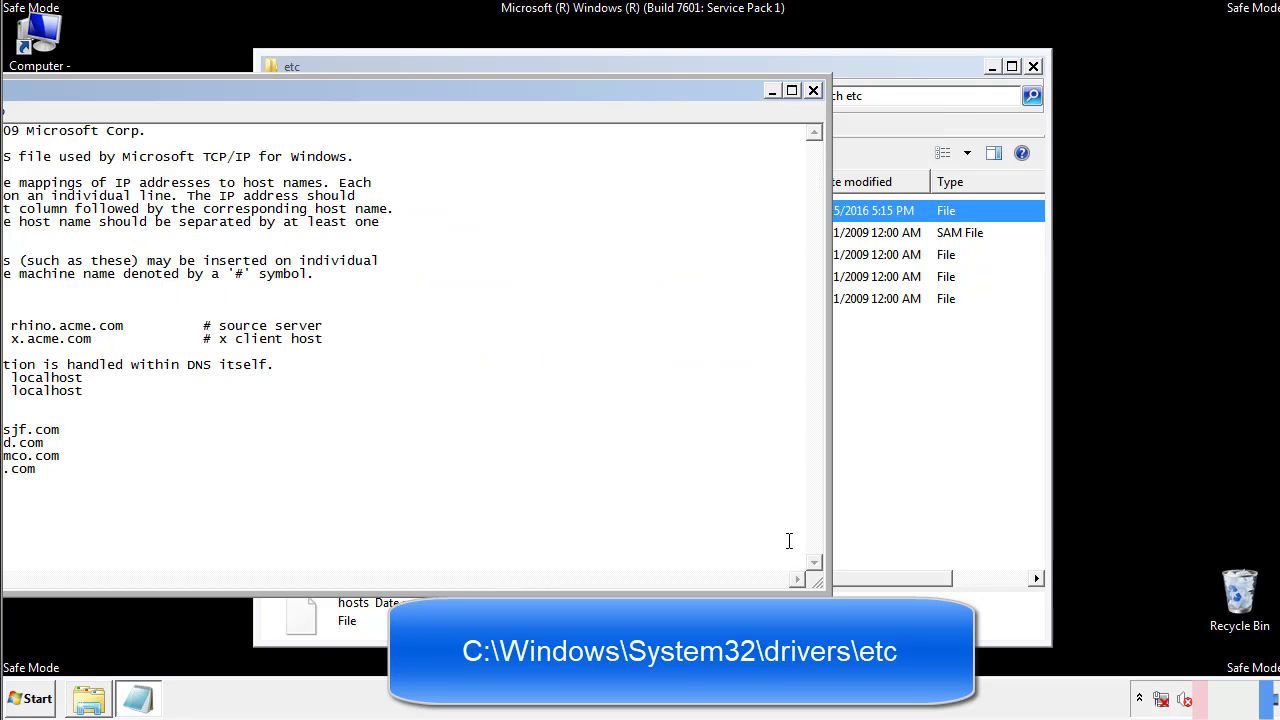
drag(523, 90, 814, 109)
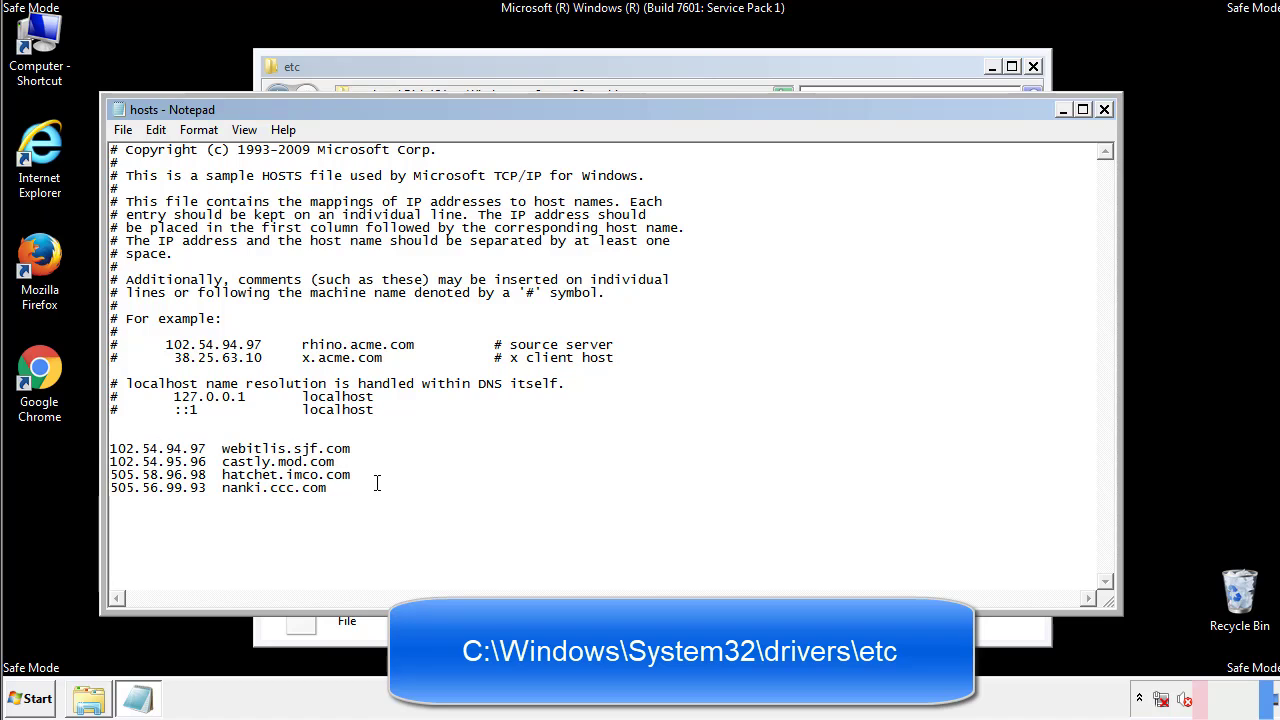
Delete the four extra host entries and save hosts when closing Notepad
drag(357, 490, 110, 448)
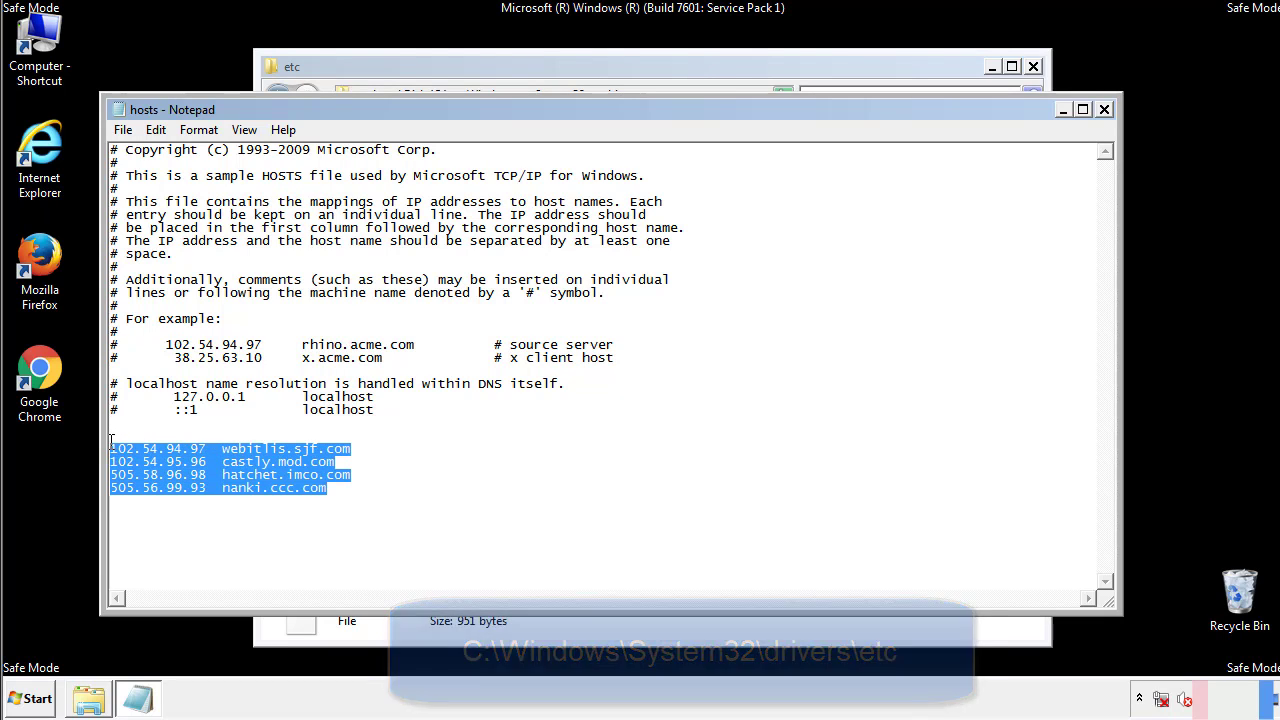
key(Delete)
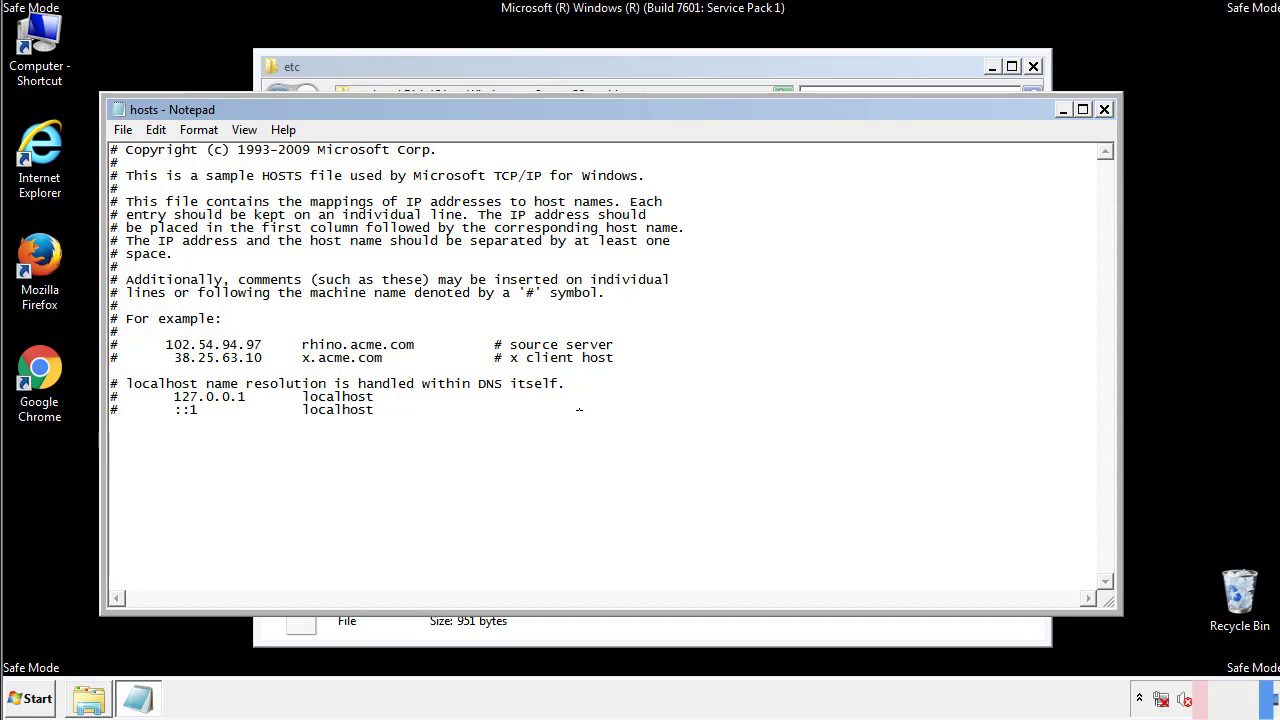
click(1105, 110)
click(564, 365)
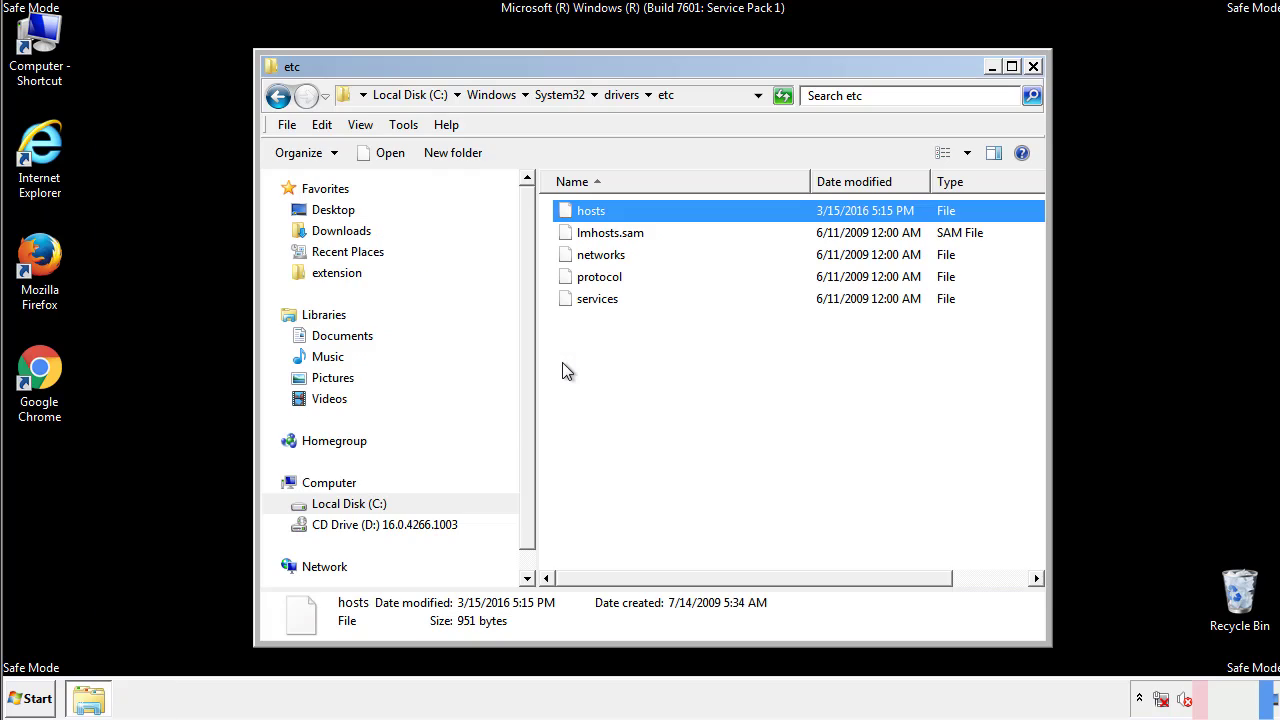
Close the etc window and open the Startup folder from All Programs
click(1033, 68)
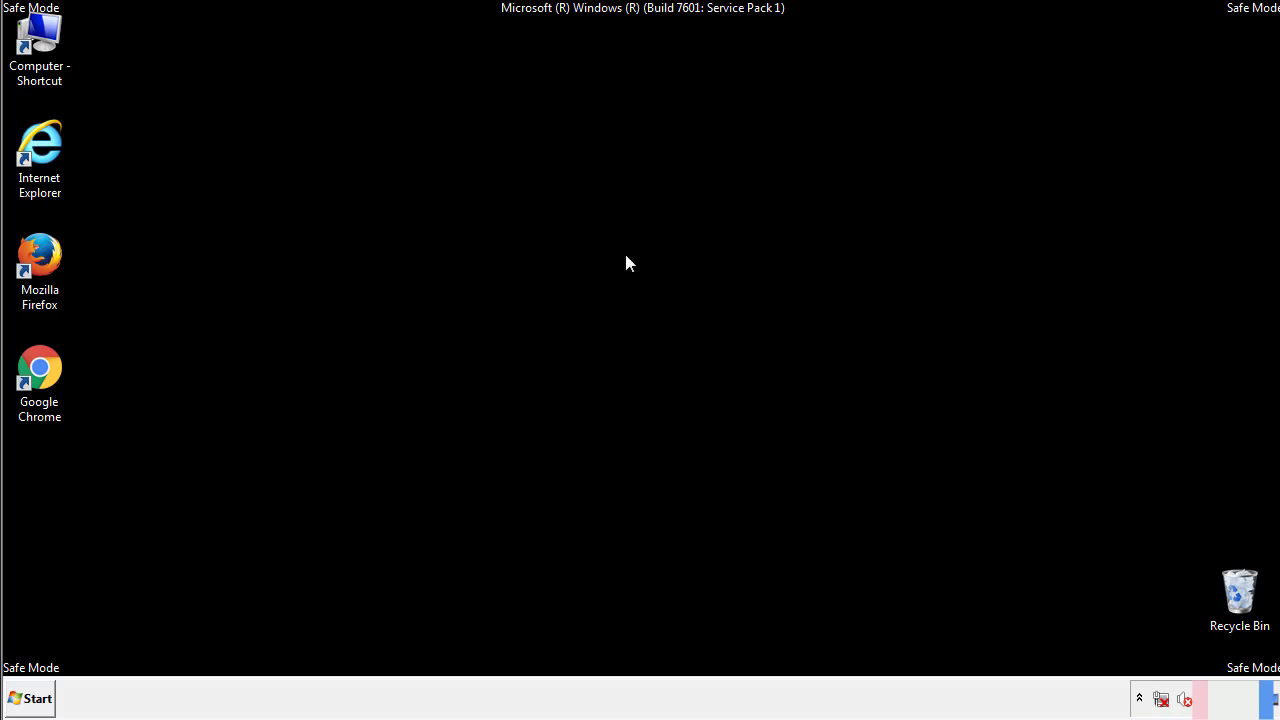
click(36, 700)
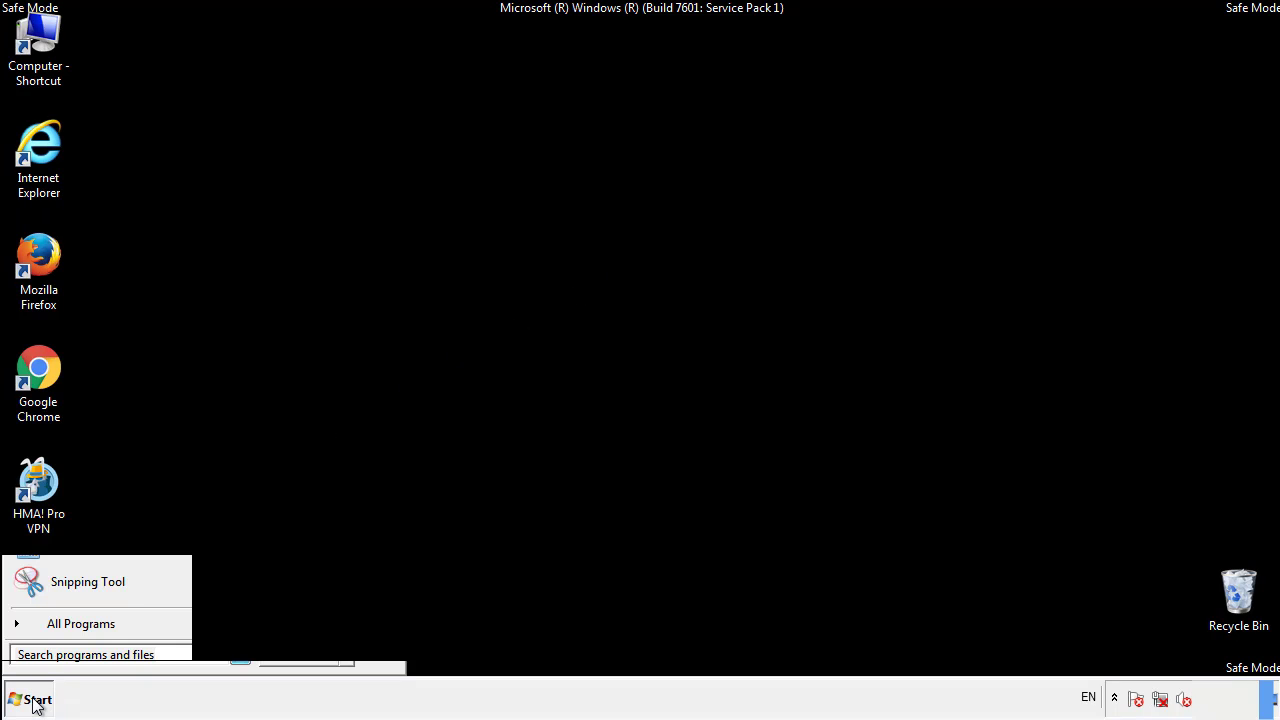
click(57, 631)
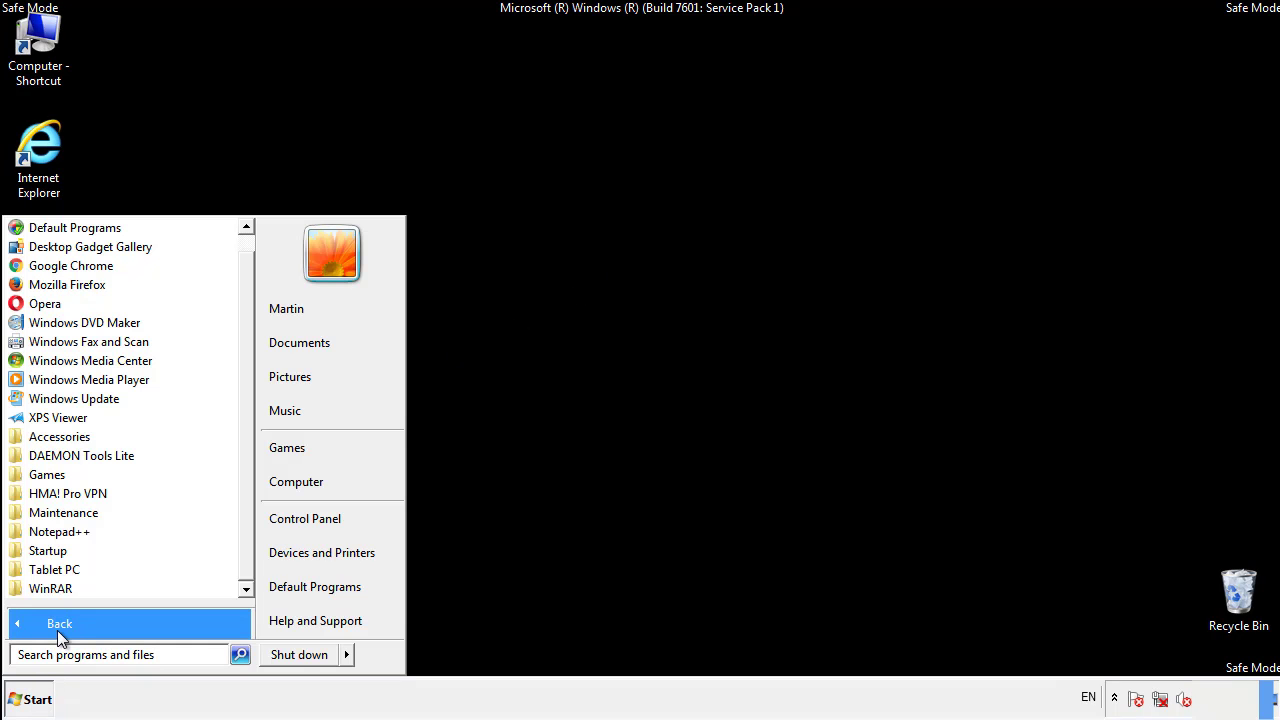
right_click(60, 545)
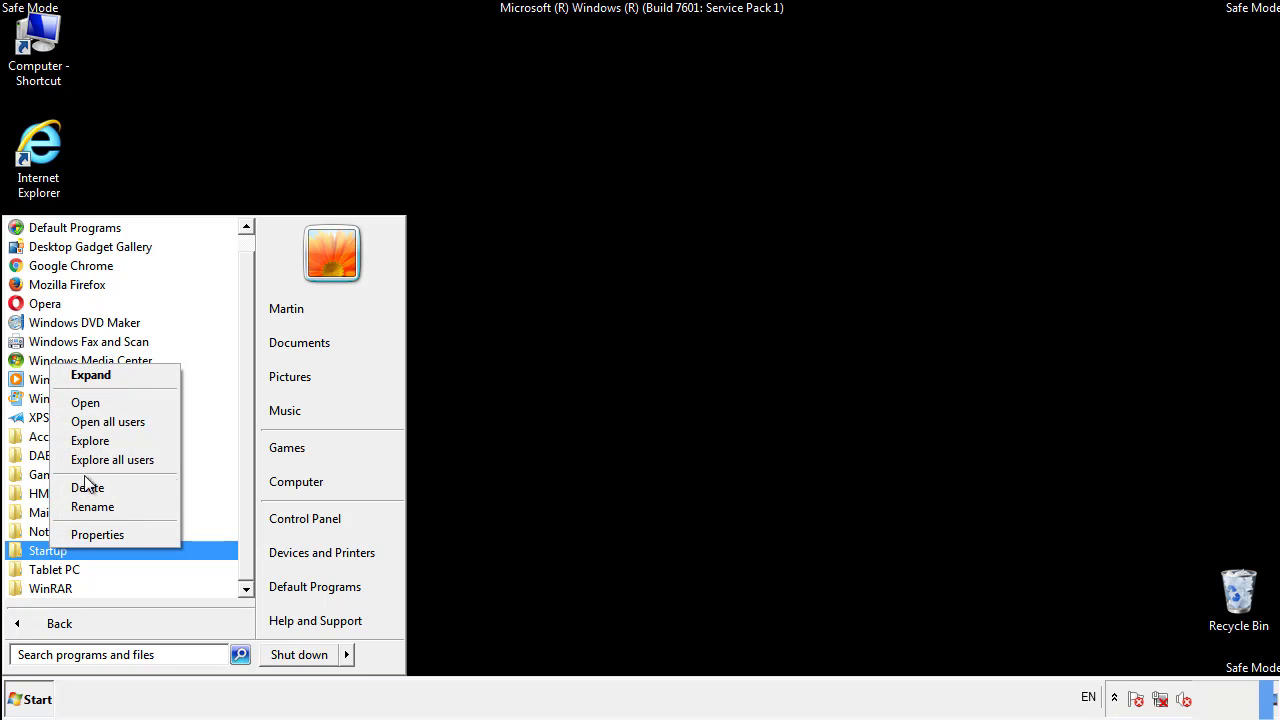
click(96, 402)
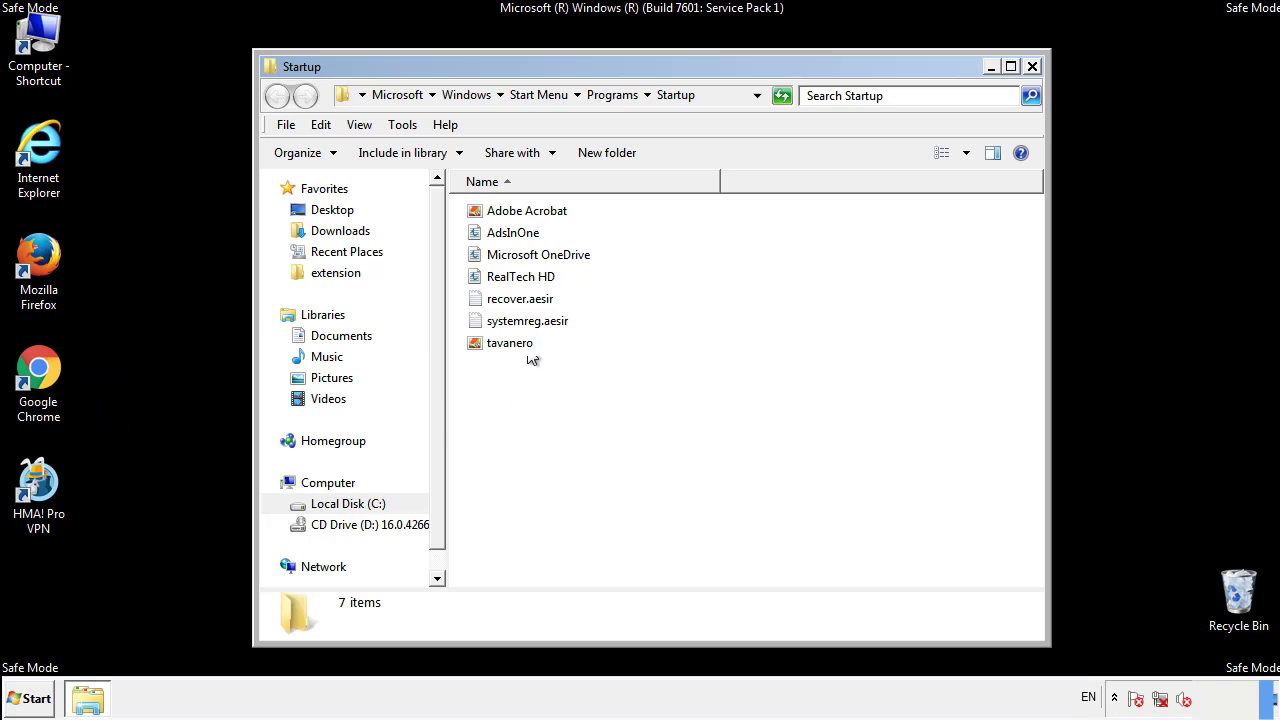
Delete AdsInOne, recover.aesir, systemreg.aesir and tavanero from Startup, then close the folder
click(517, 232)
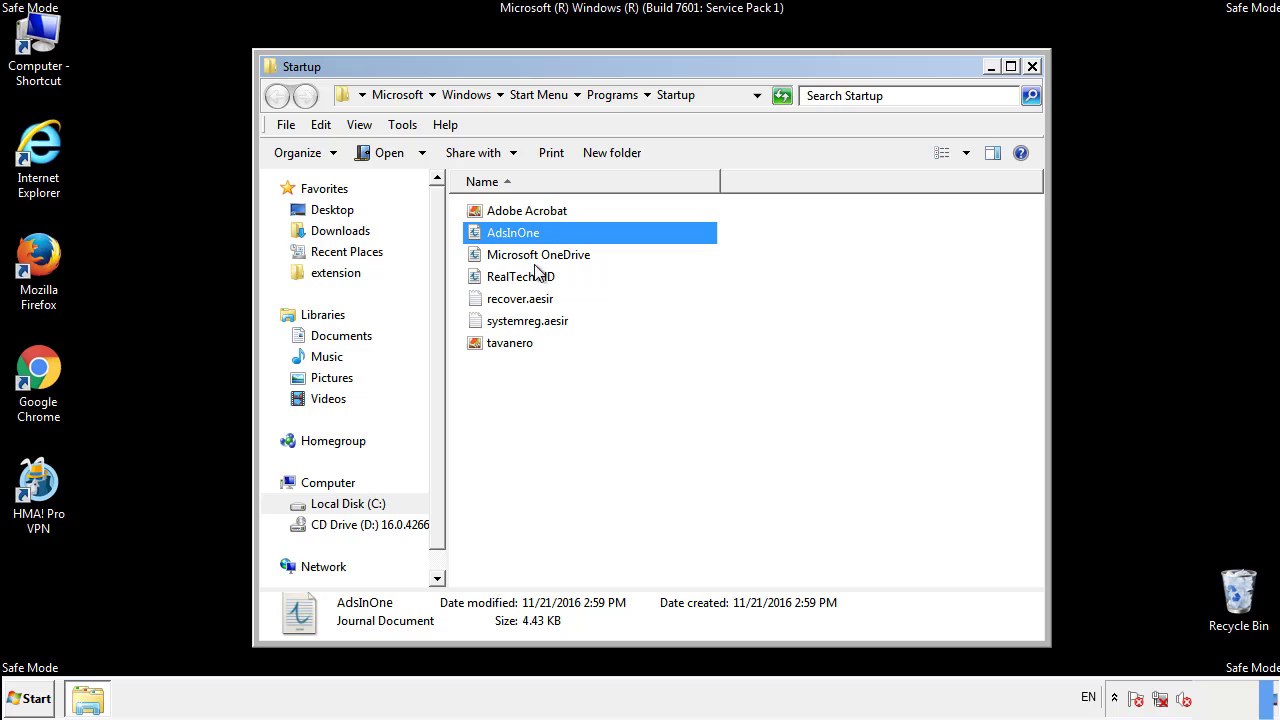
ctrl+click(520, 300)
ctrl+click(531, 321)
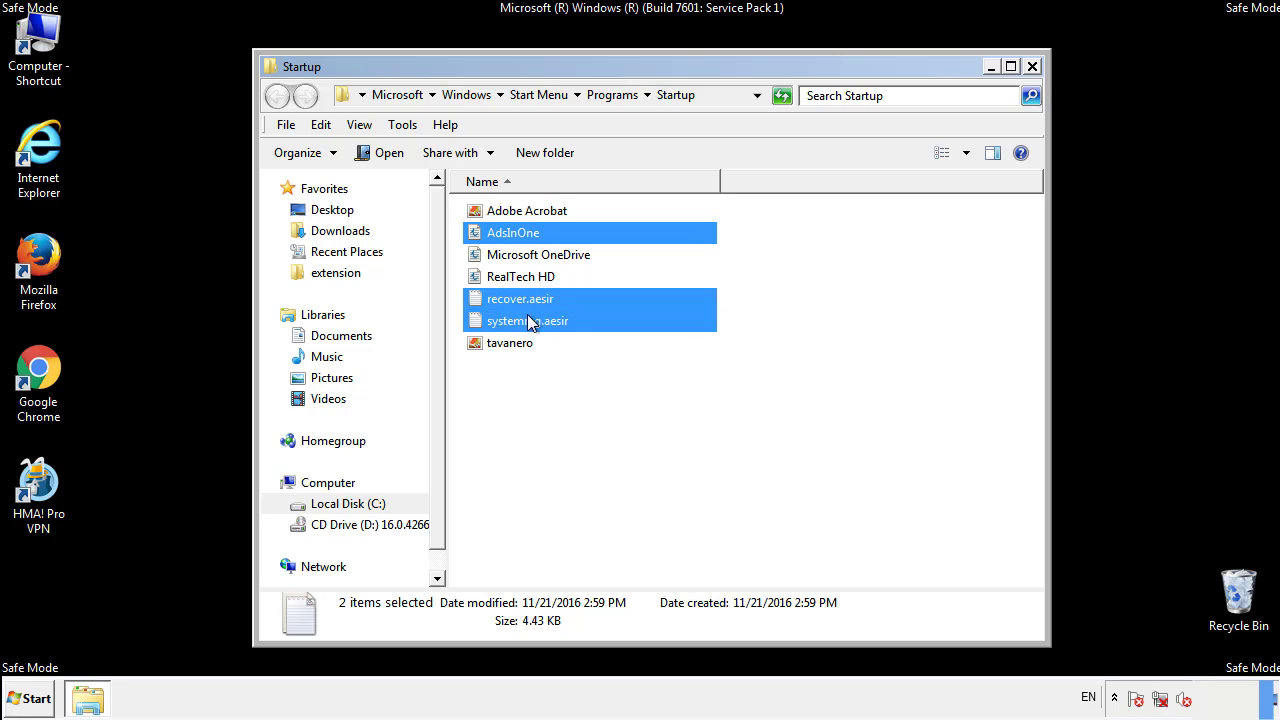
ctrl+click(511, 343)
right_click(506, 344)
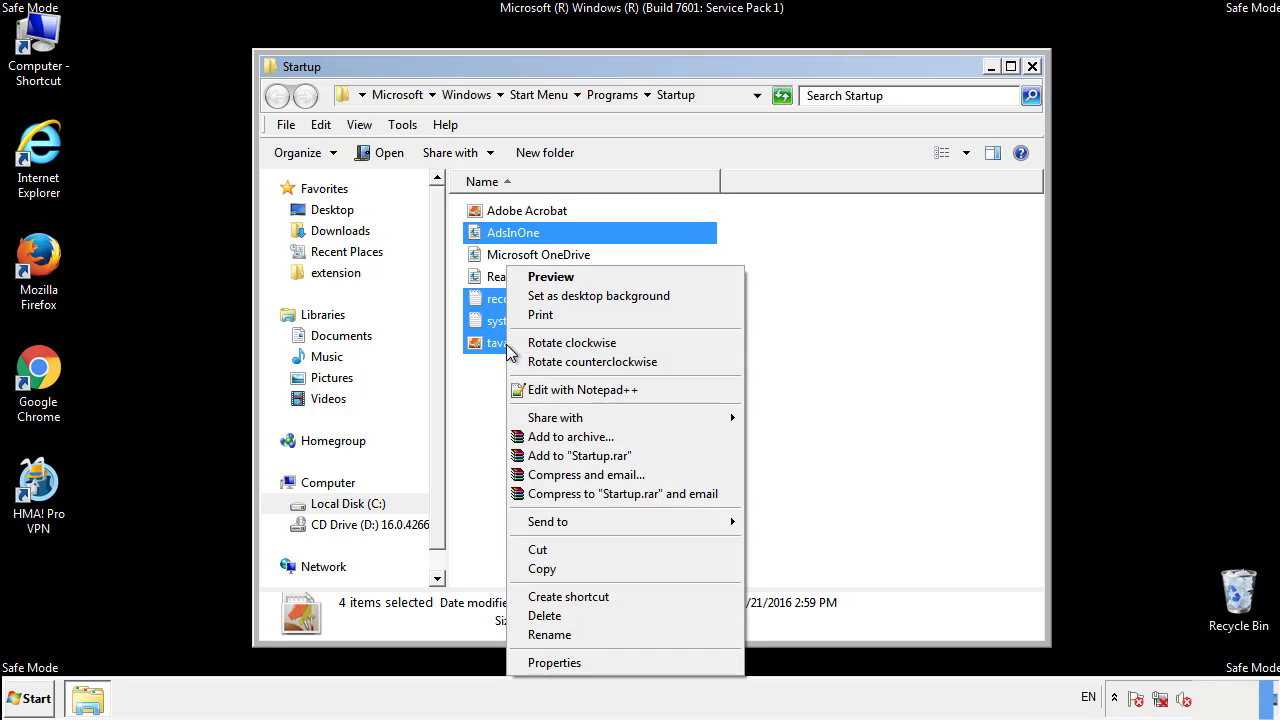
click(541, 616)
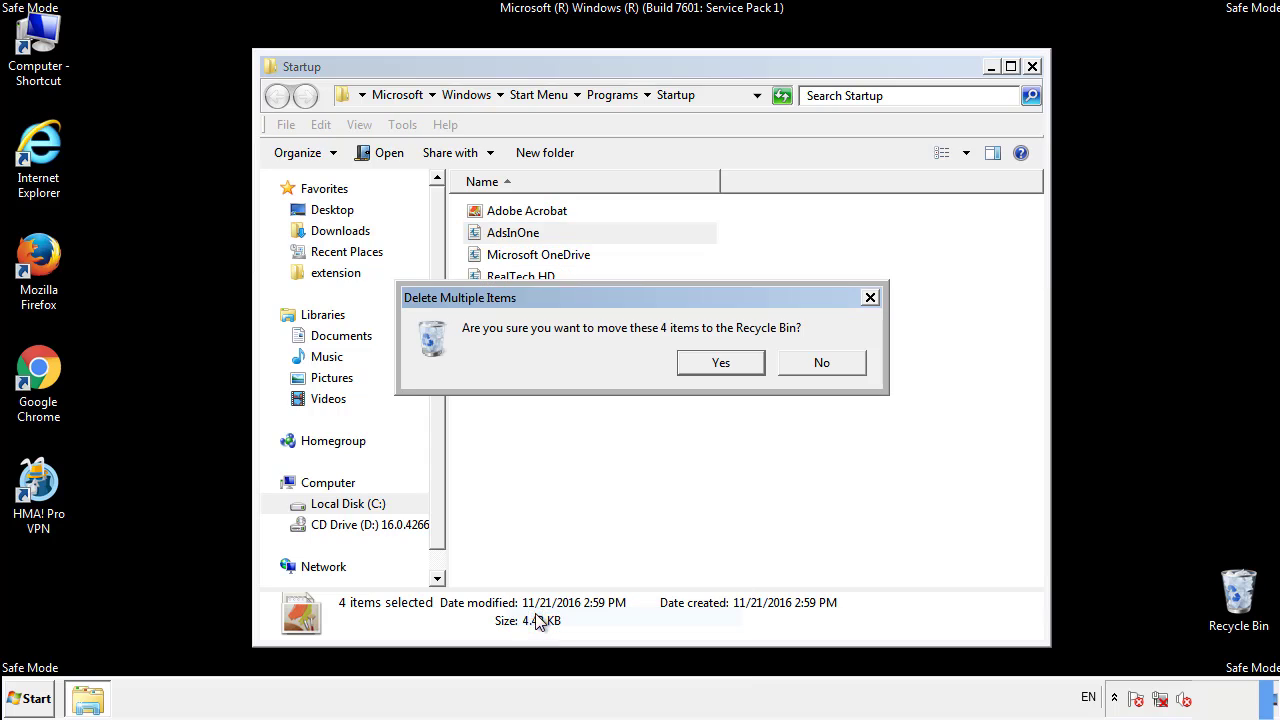
click(703, 366)
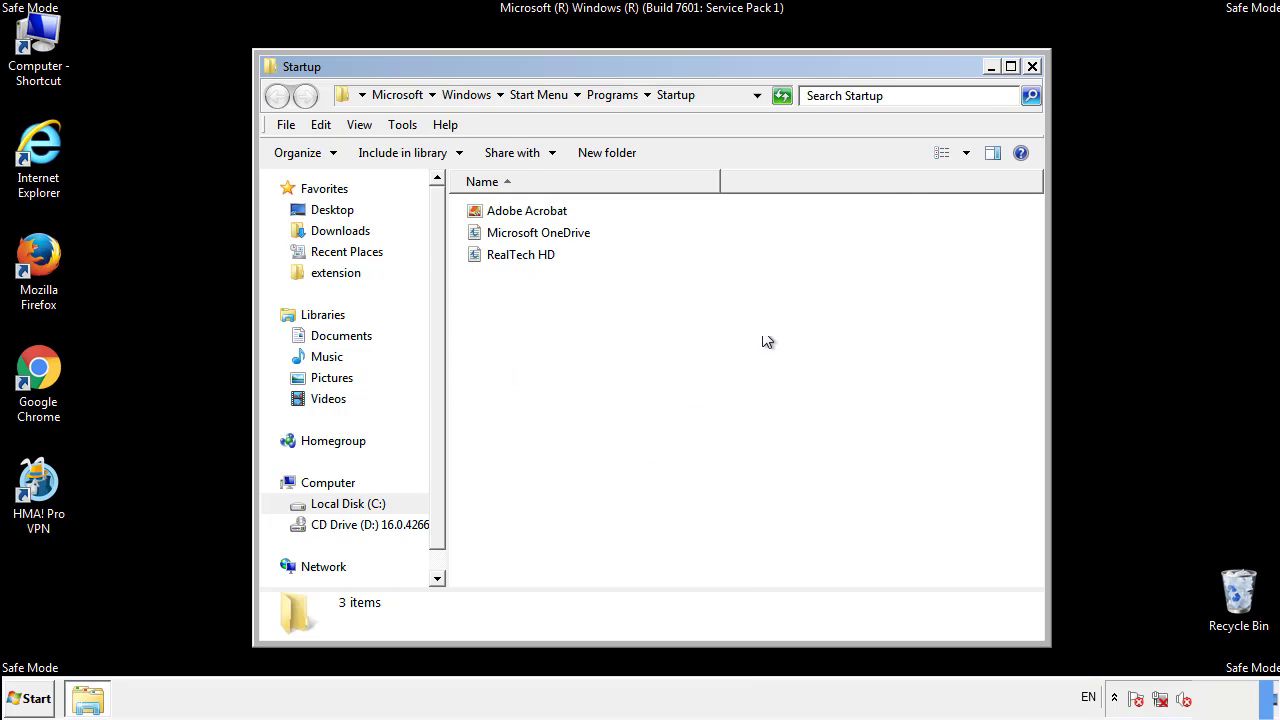
click(1032, 68)
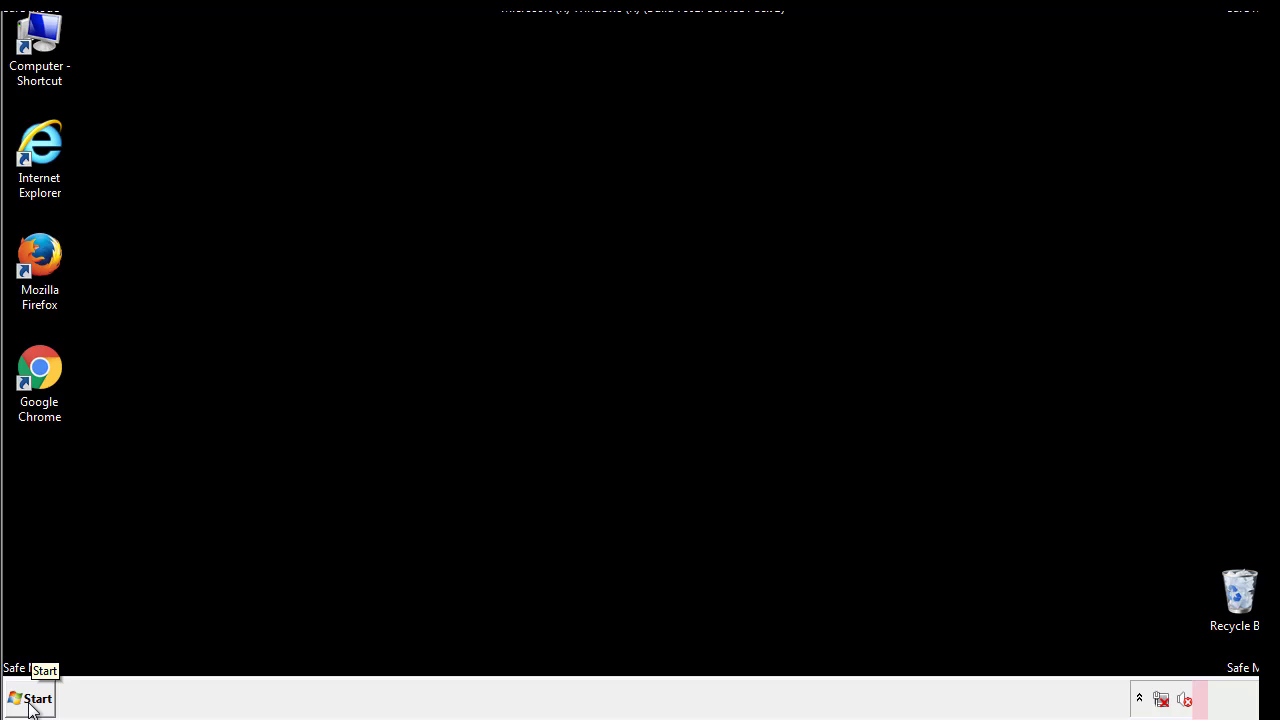
Launch regedit and expand HKEY_LOCAL_MACHINE and its SOFTWARE key
click(30, 706)
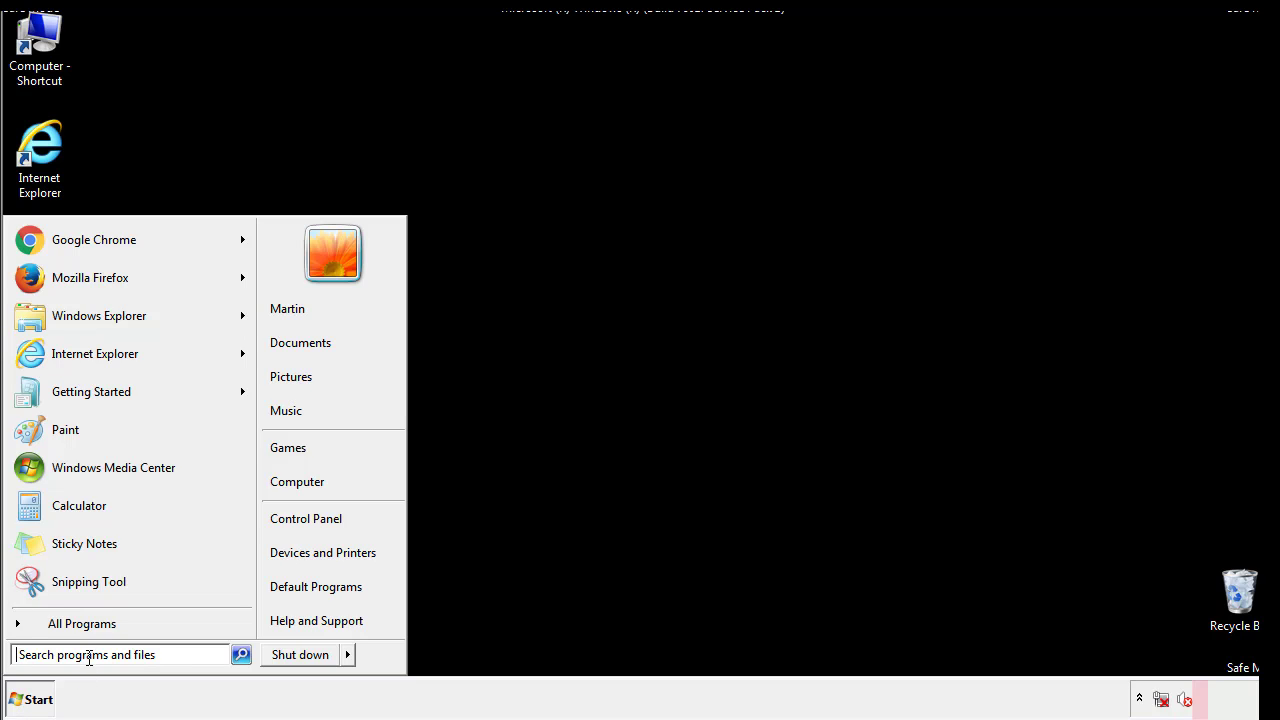
text(reged)
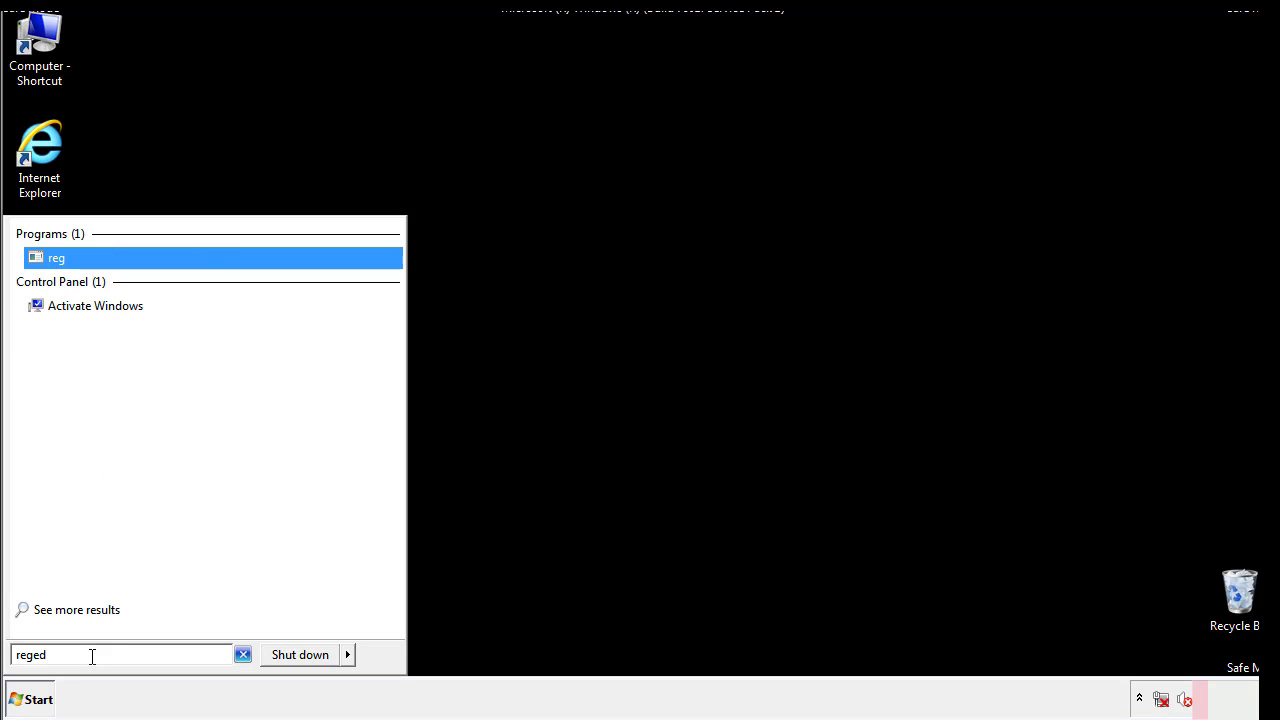
text(it)
key(Return)
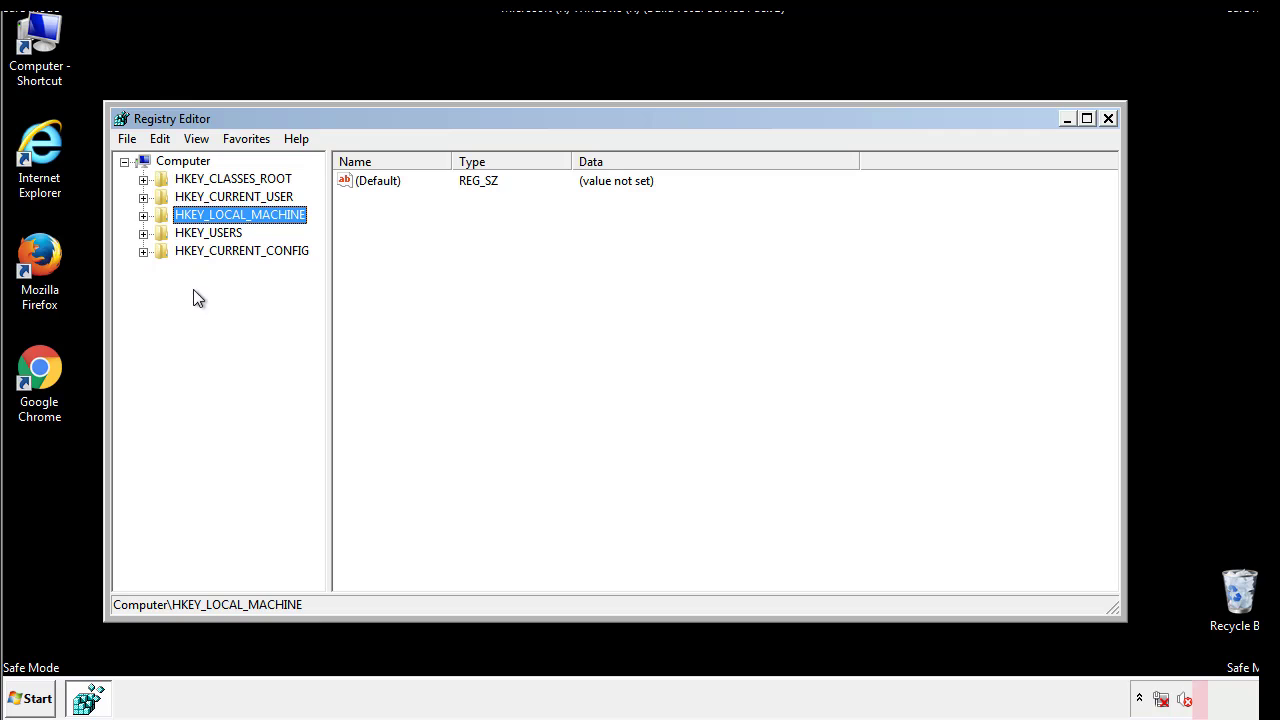
click(143, 215)
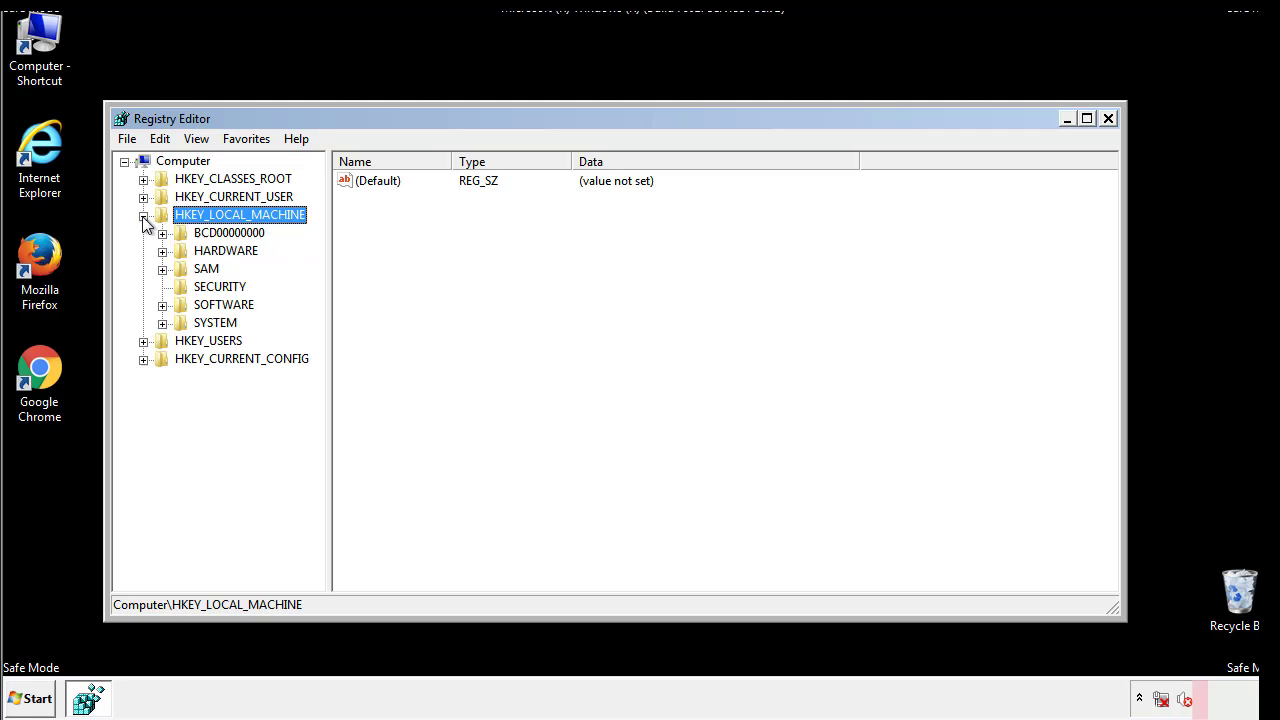
click(162, 305)
Expand SOFTWARE\Microsoft\Windows\CurrentVersion and show the Run key's values
drag(315, 295, 317, 331)
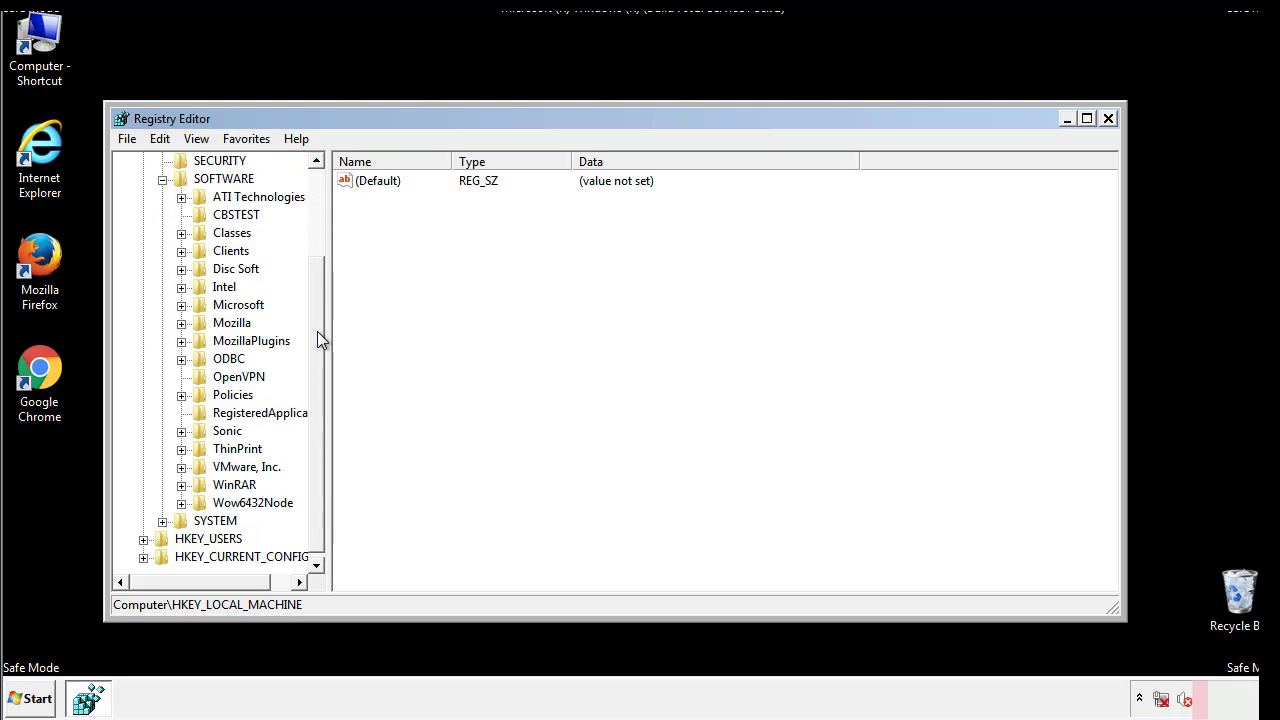
click(181, 305)
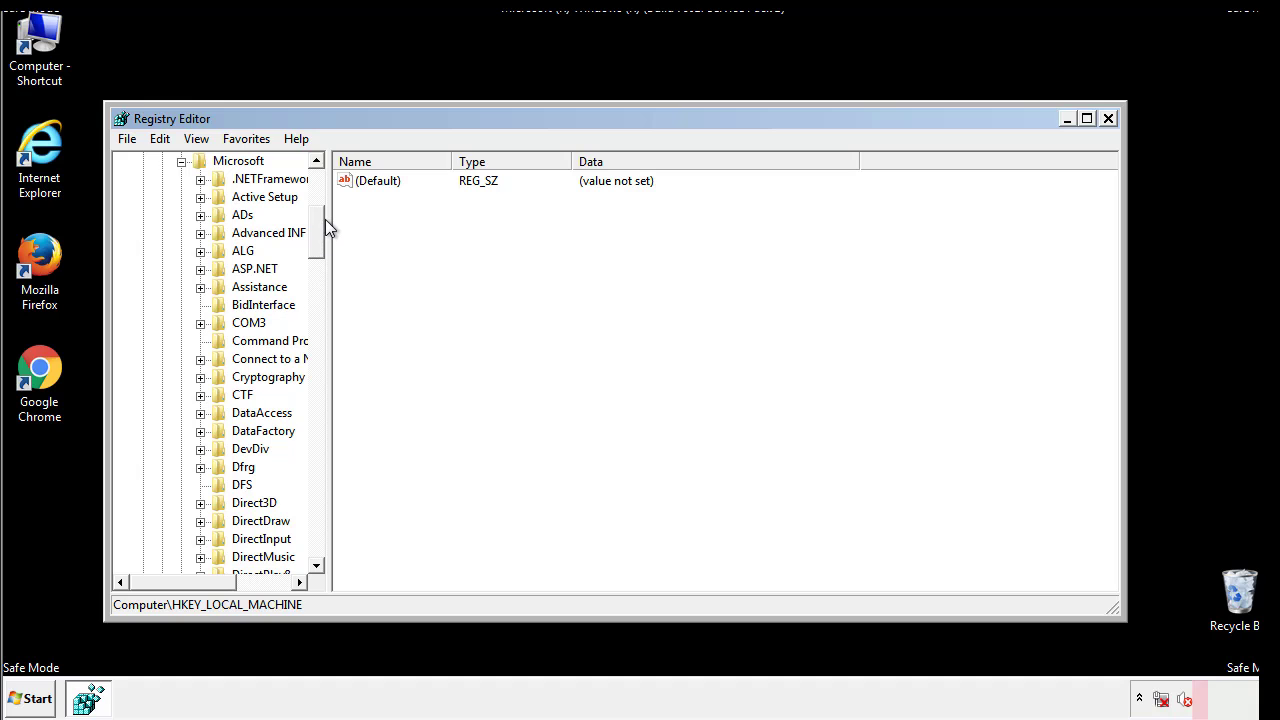
mouse_move(316, 248)
mouse_down()
mouse_move(316, 528)
mouse_move(316, 514)
mouse_up()
click(201, 305)
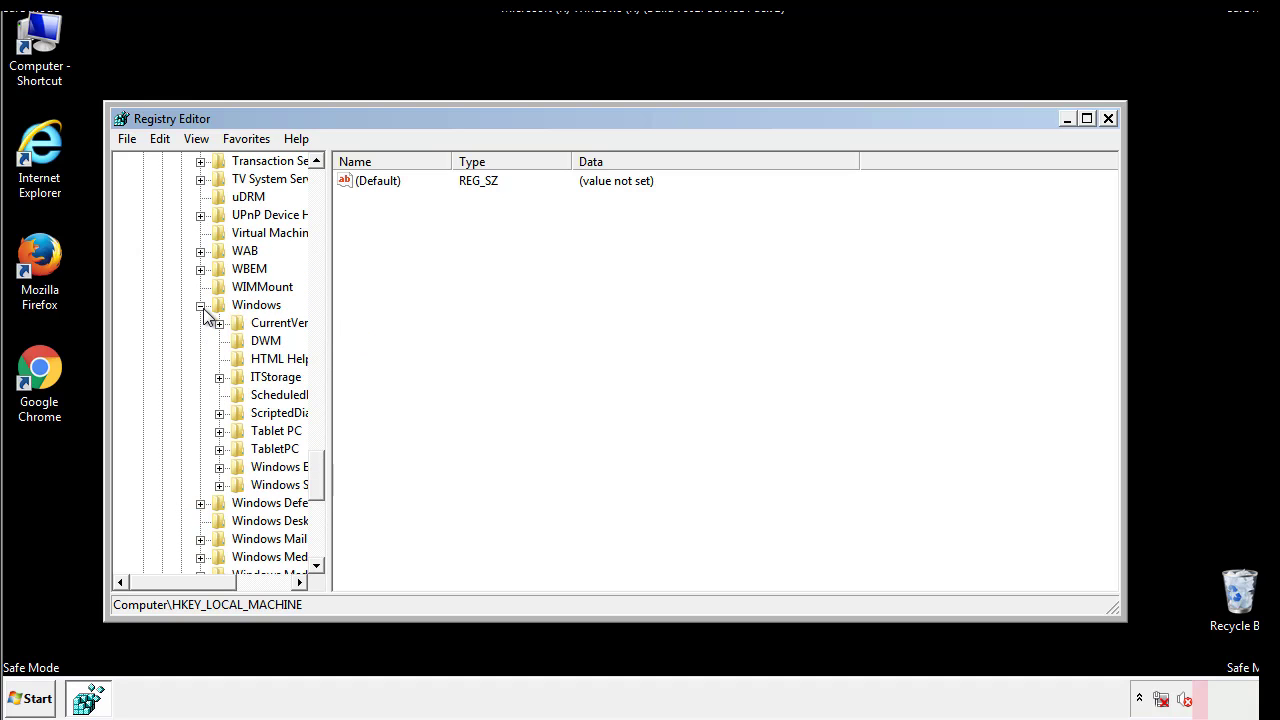
drag(176, 581, 212, 583)
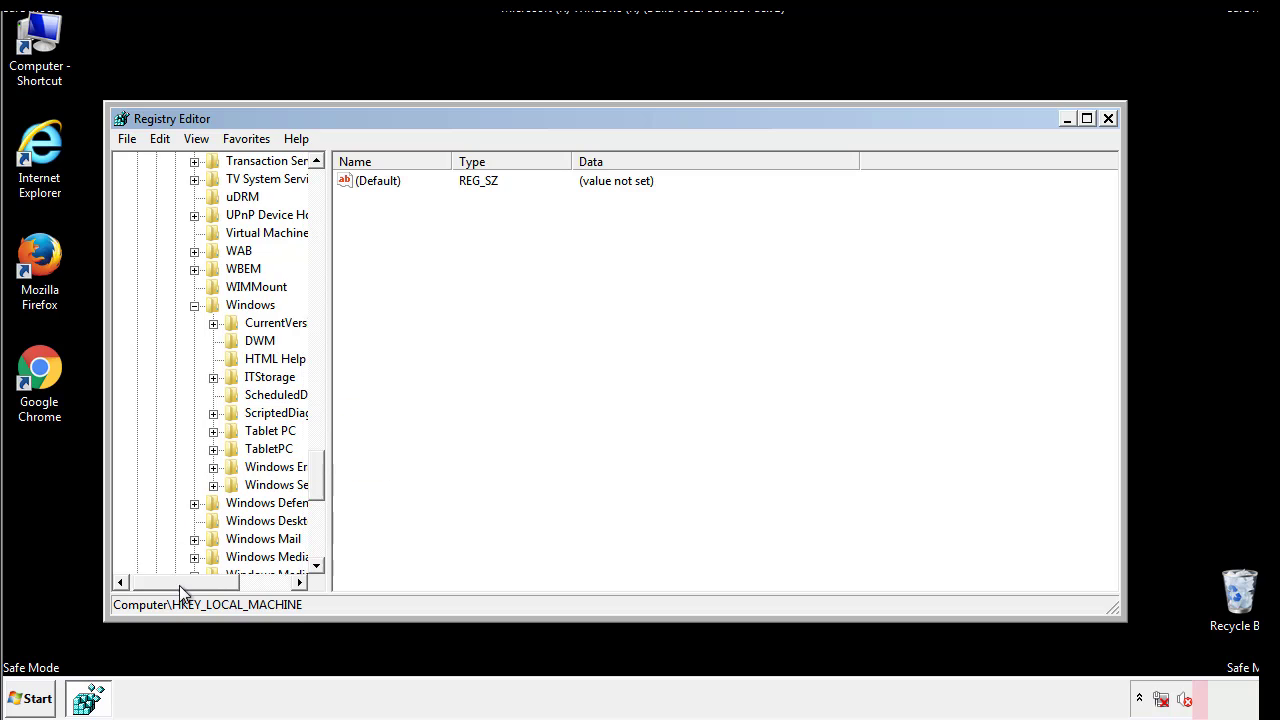
click(164, 323)
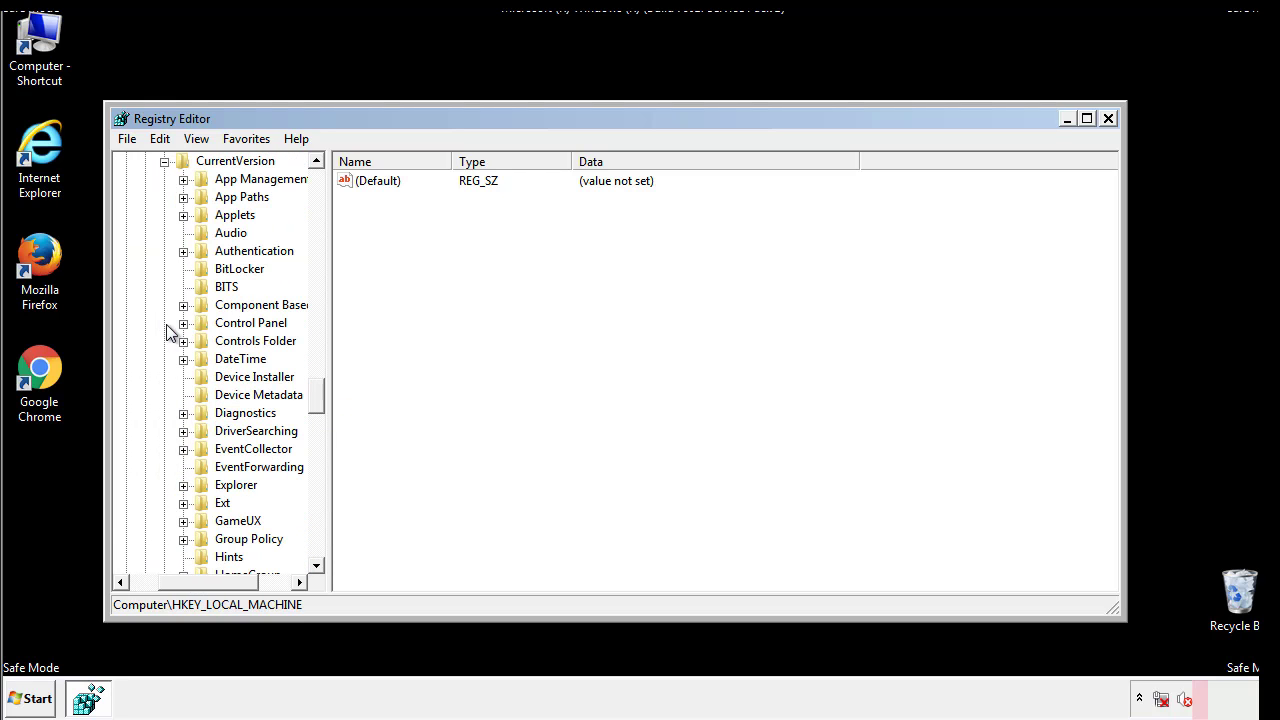
drag(318, 398, 318, 464)
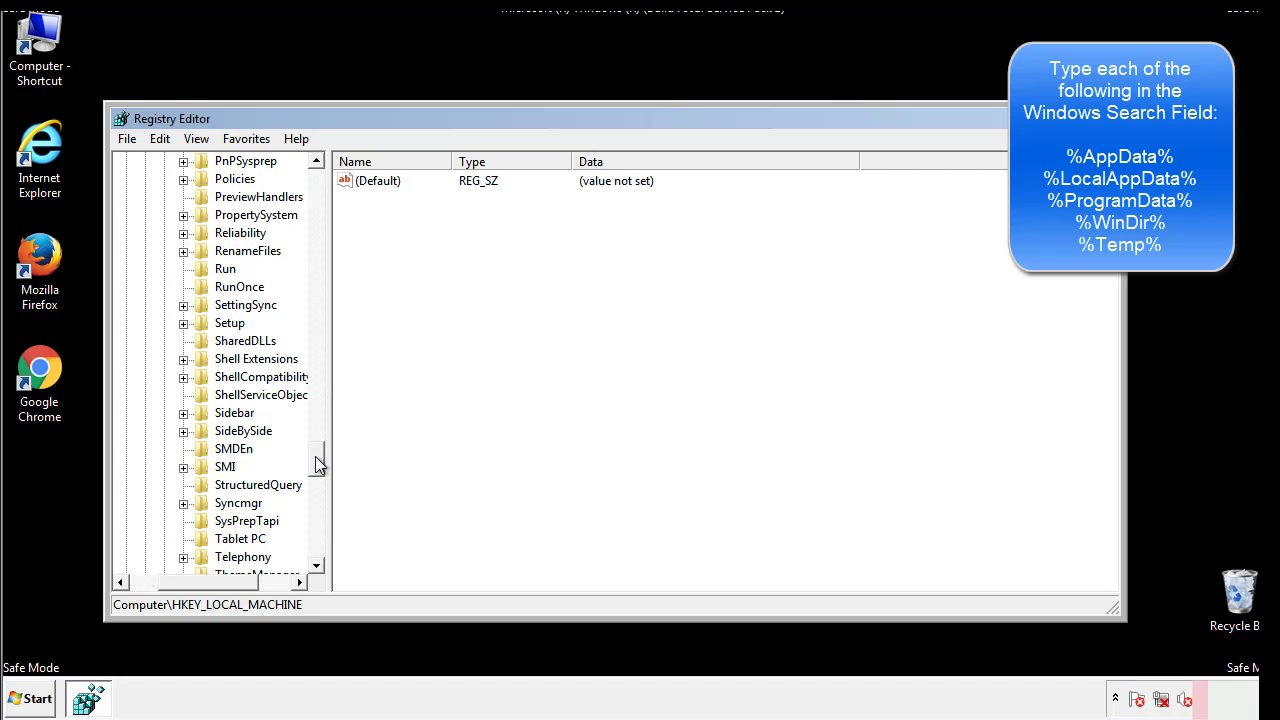
click(212, 272)
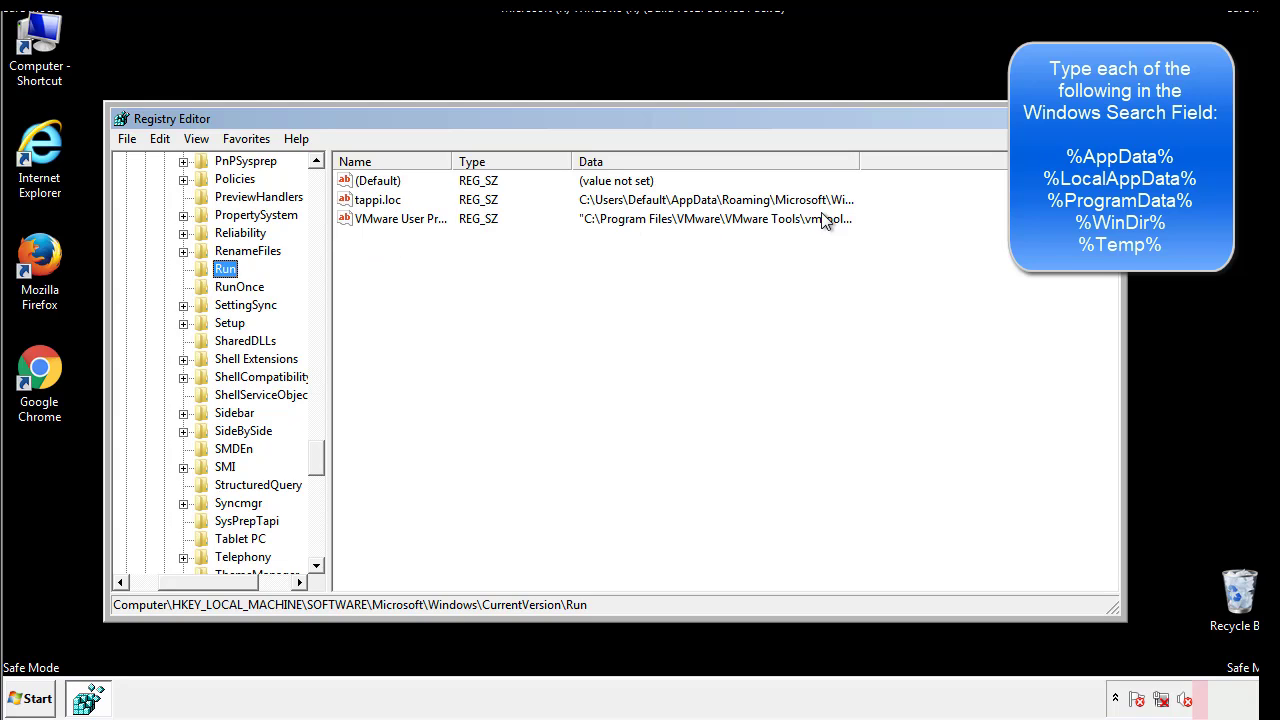
Delete the tappi.loc value from the Run key and confirm
click(379, 206)
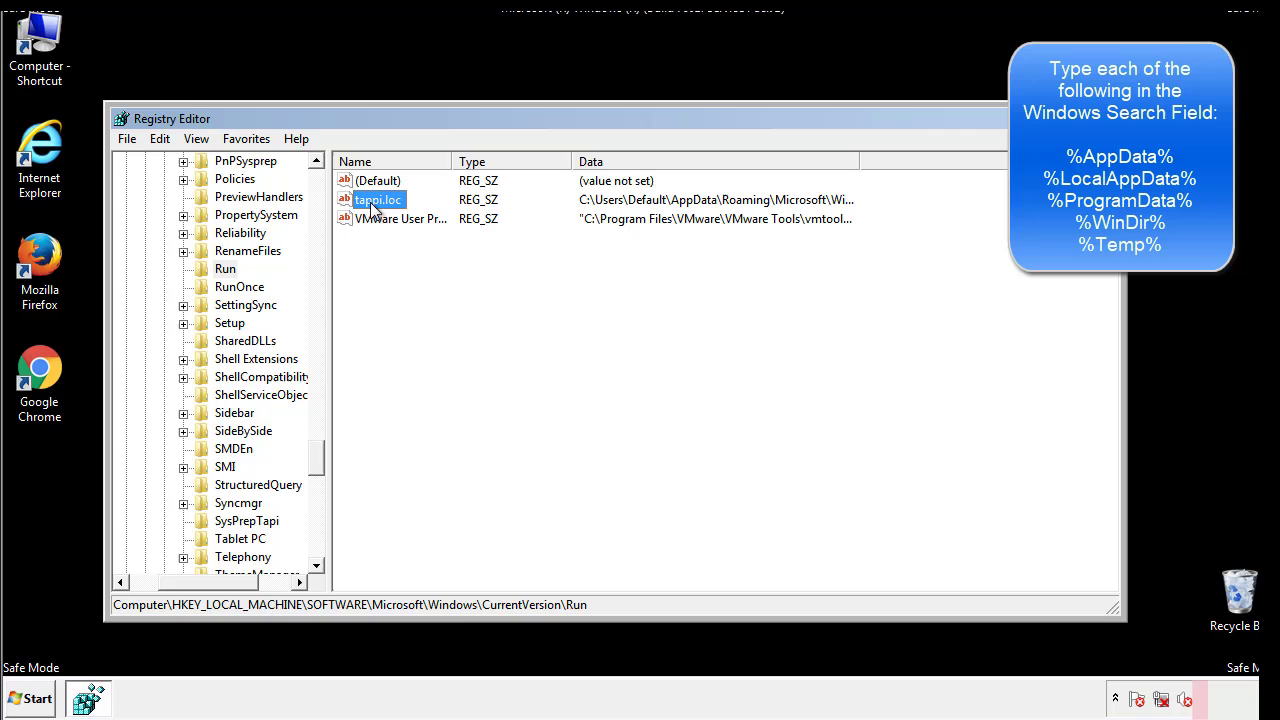
right_click(370, 202)
click(400, 260)
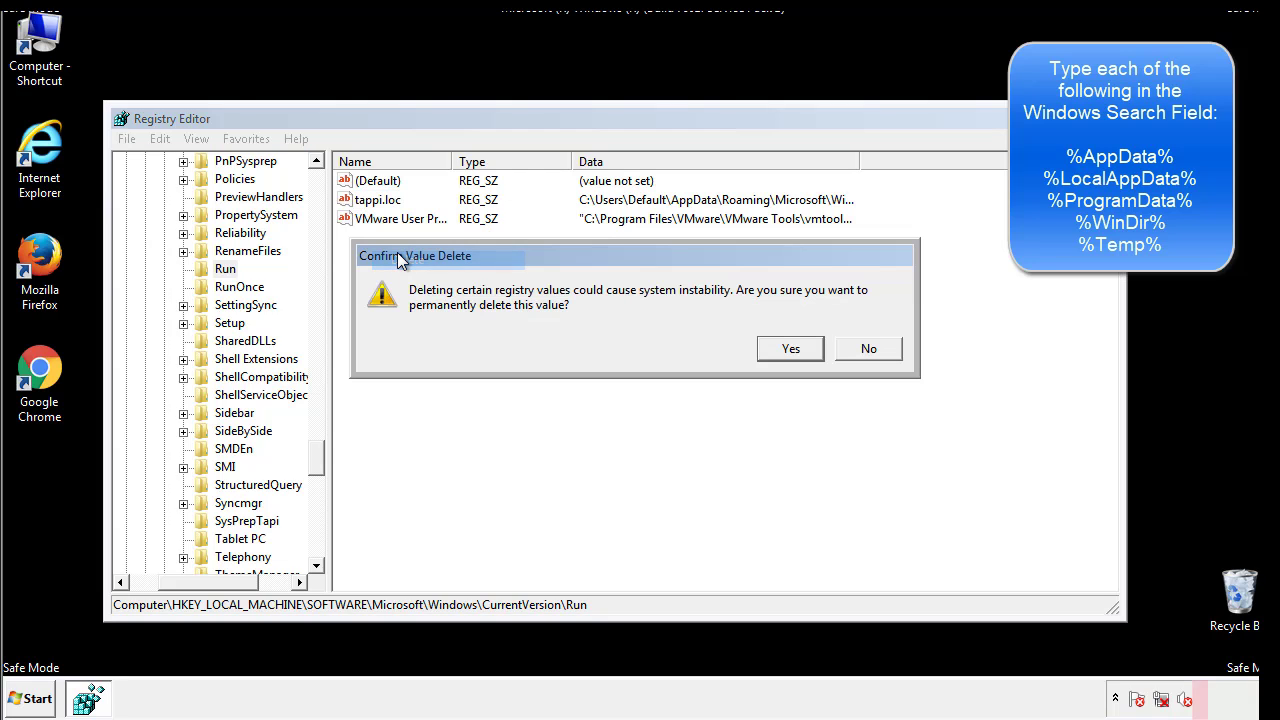
click(779, 355)
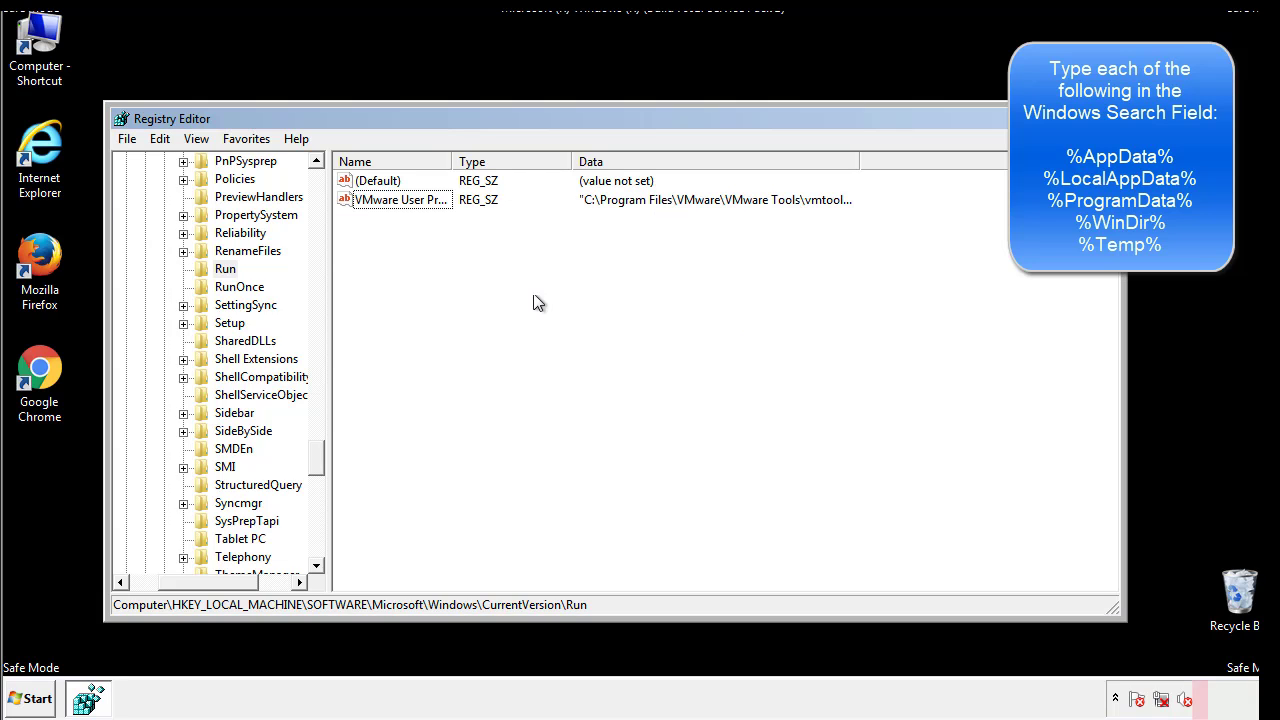
Collapse HKEY_LOCAL_MACHINE and expand HKEY_CURRENT_USER and its Software key
drag(318, 452, 318, 545)
drag(216, 586, 155, 595)
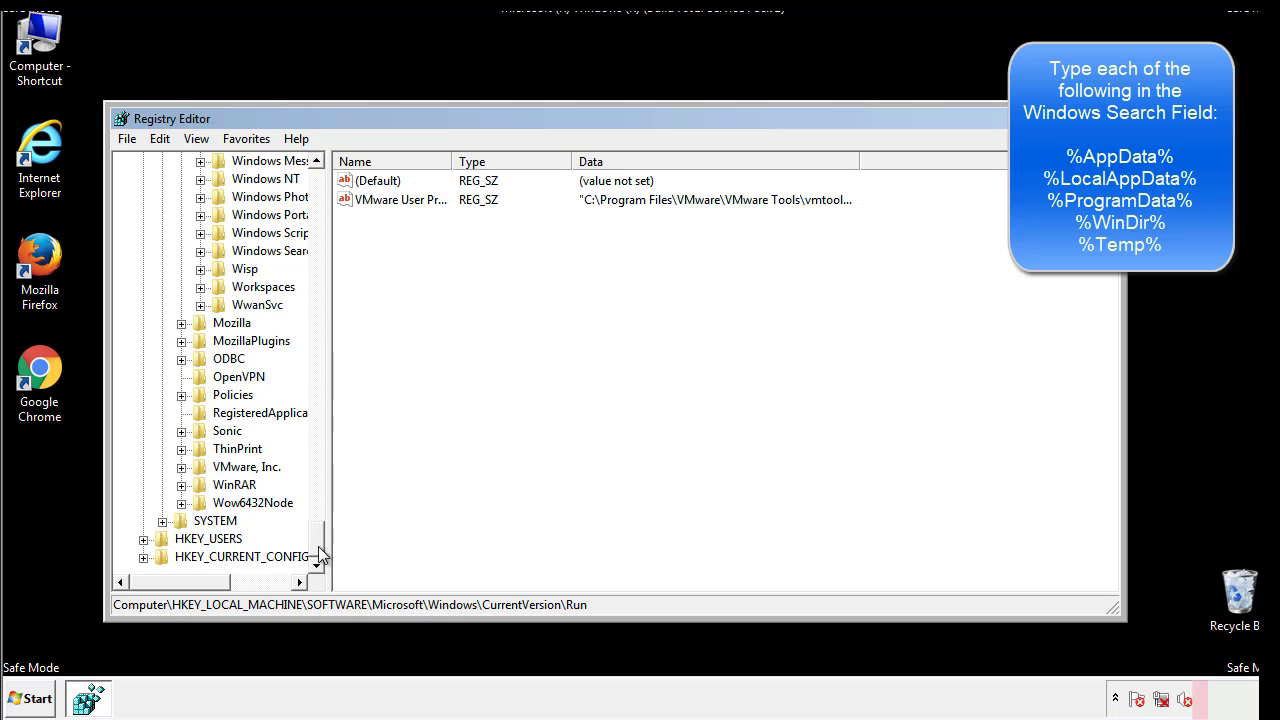
drag(320, 548, 326, 190)
click(143, 214)
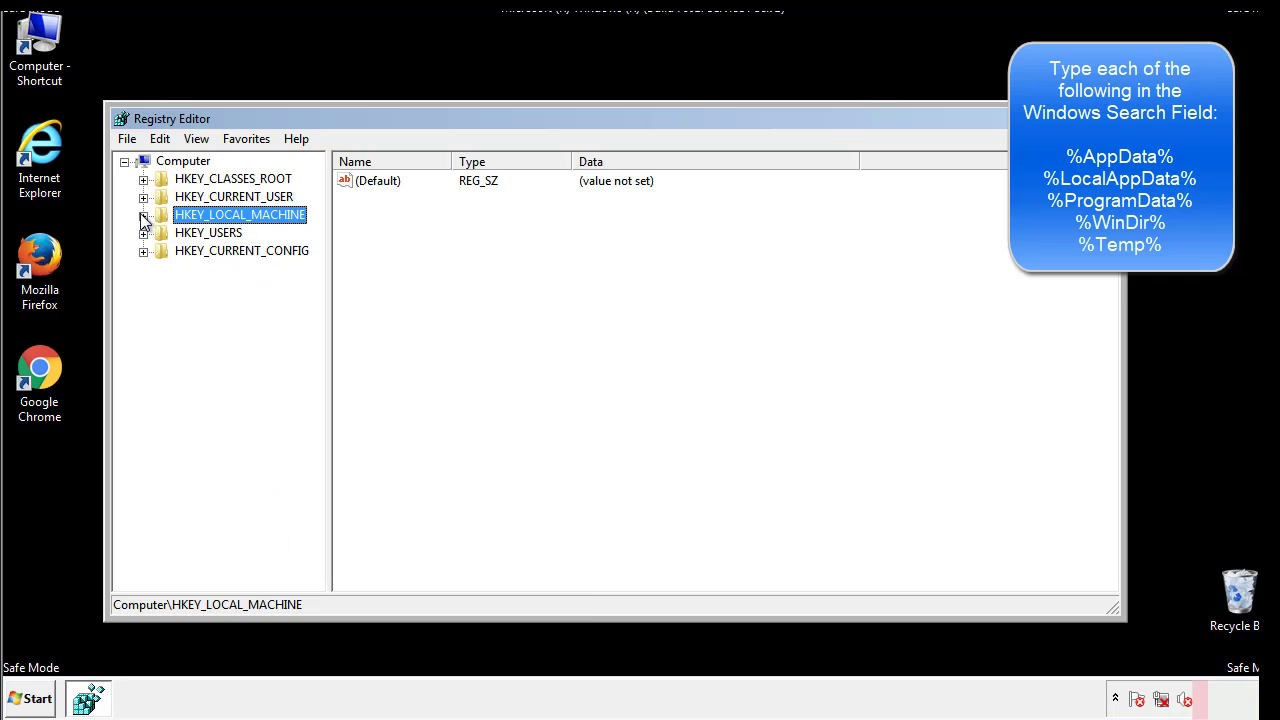
click(143, 197)
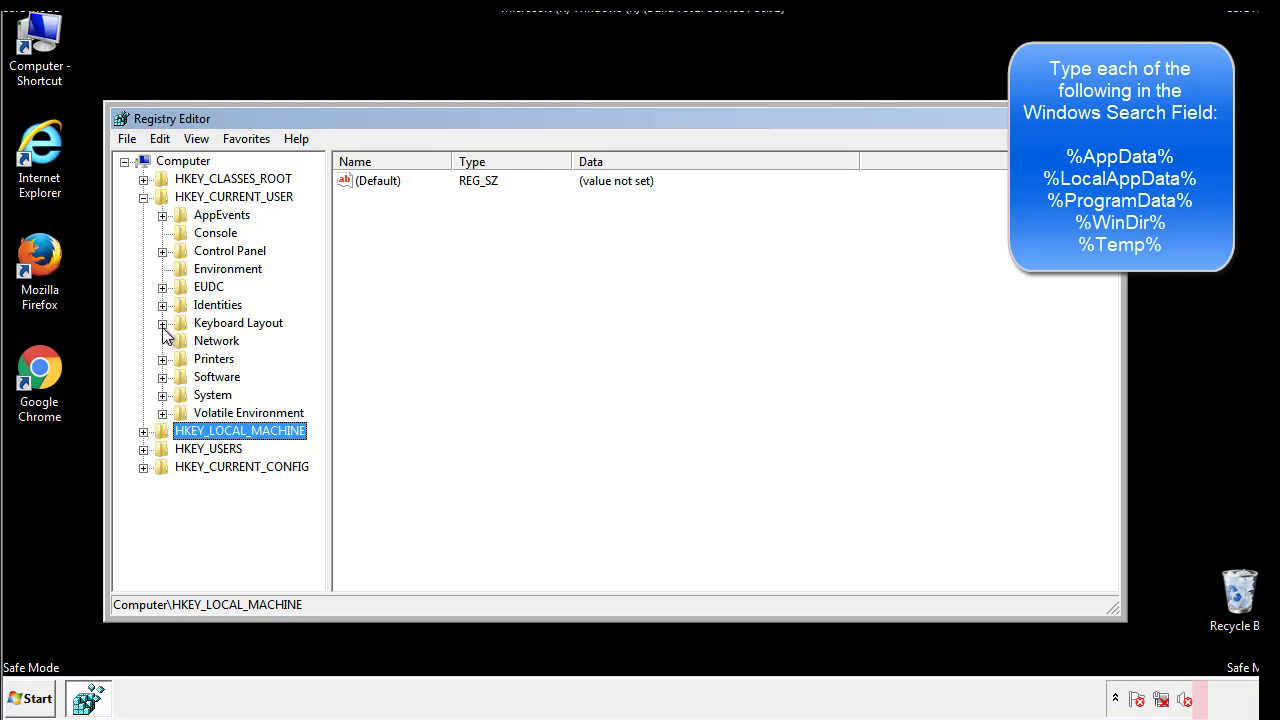
click(162, 377)
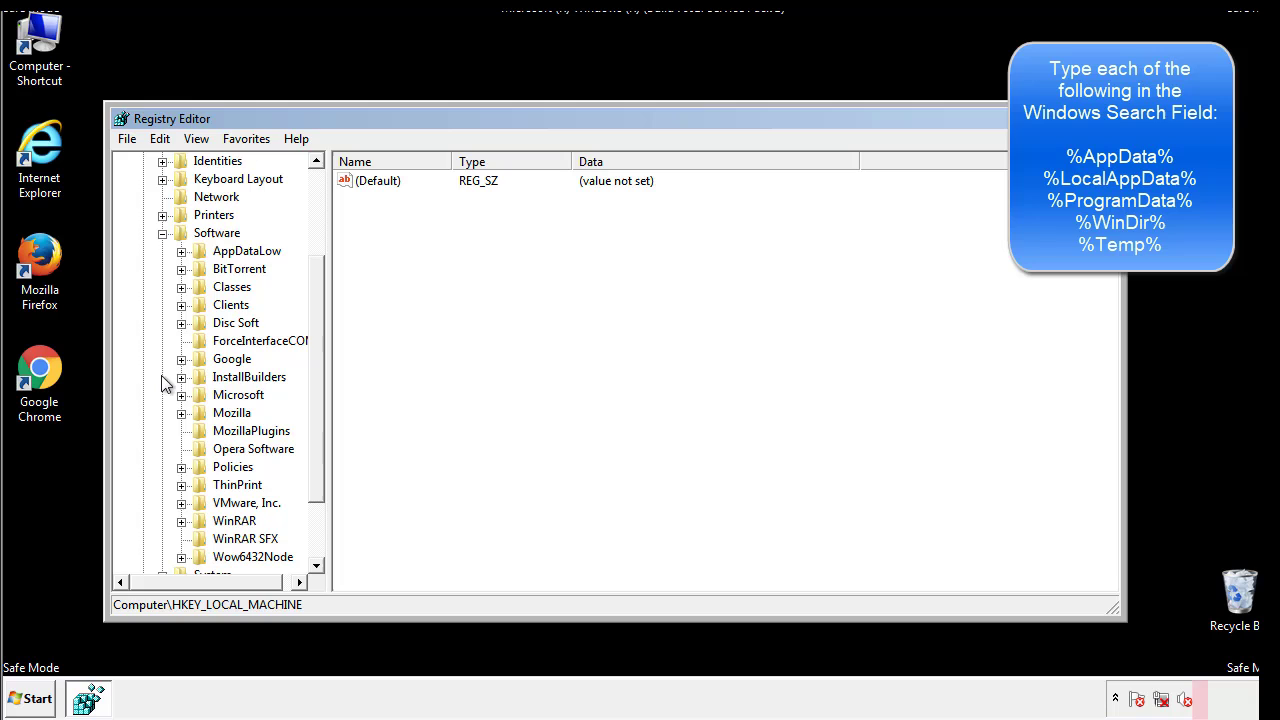
Open Software\Microsoft\Windows\CurrentVersion\Run and review it, finding only a DAEMON Tools entry
drag(314, 363, 314, 381)
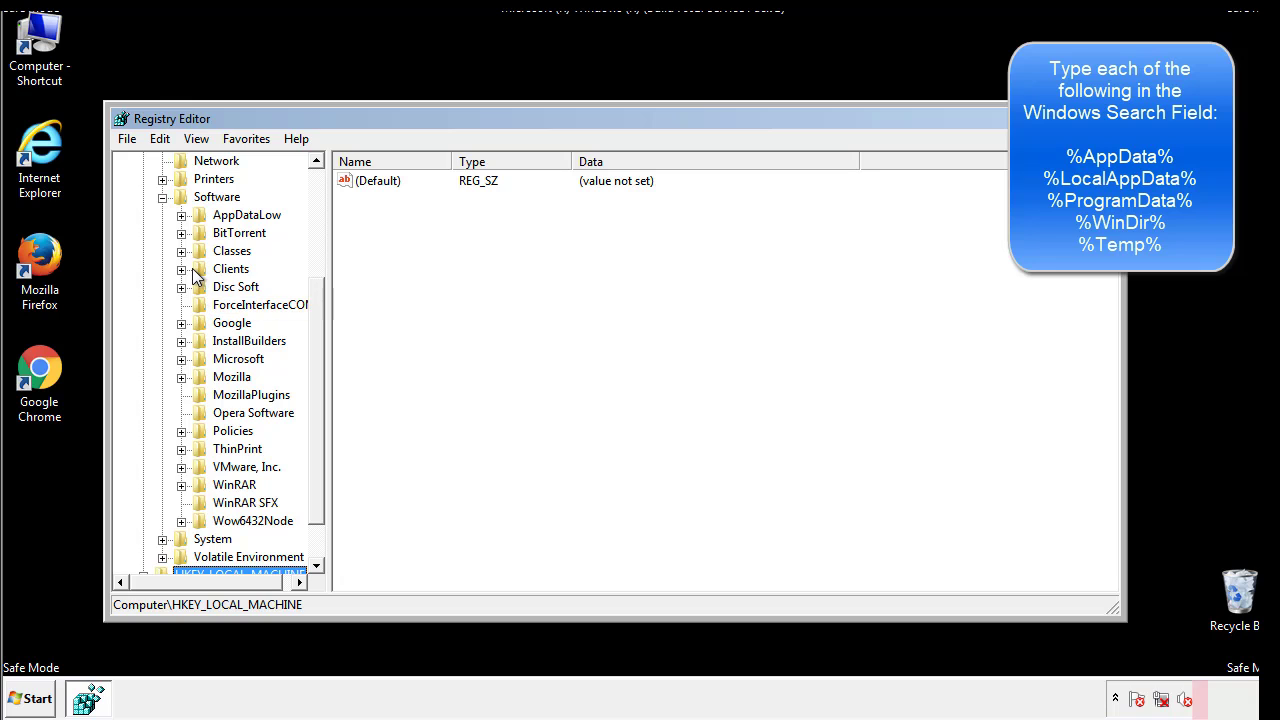
click(181, 359)
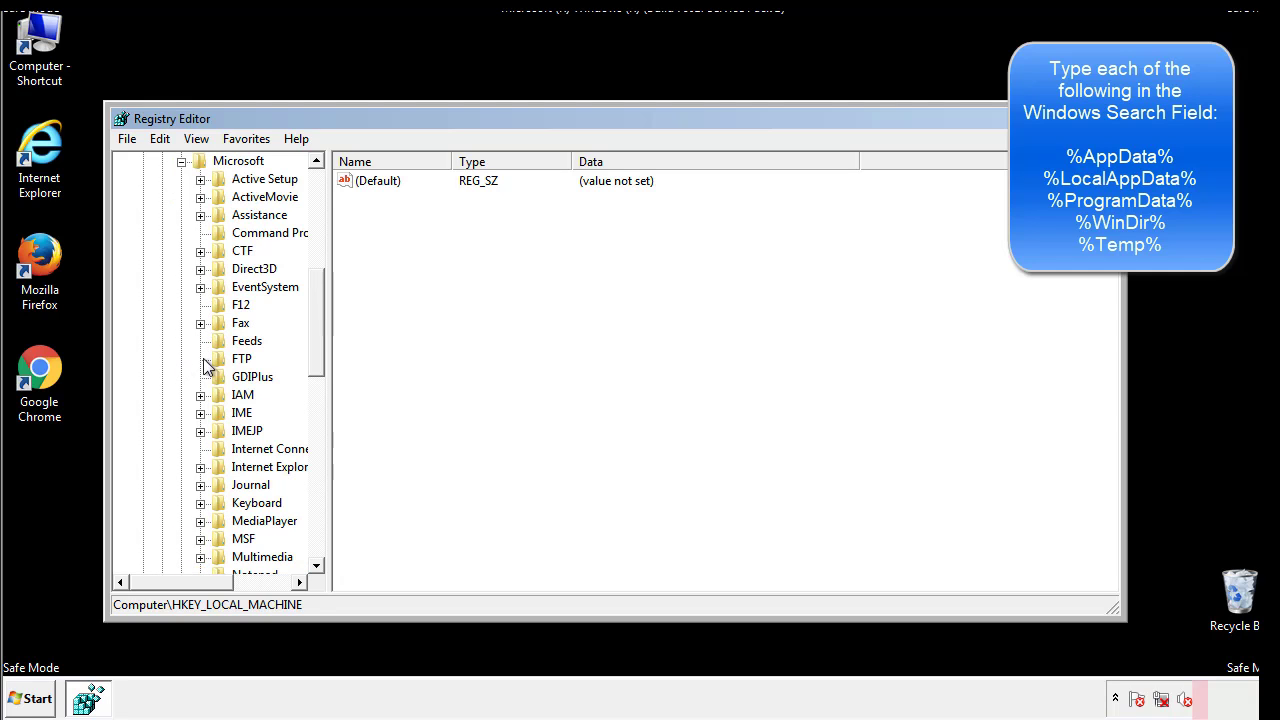
drag(315, 292, 315, 416)
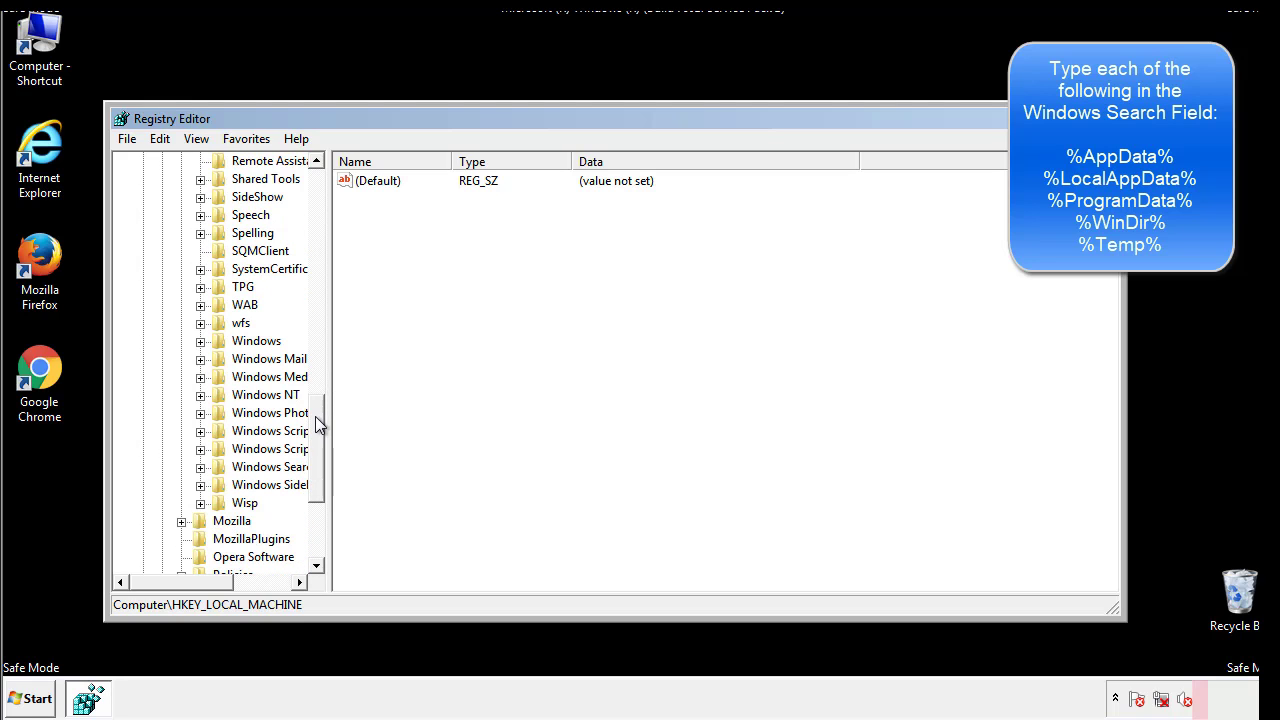
click(201, 342)
click(219, 360)
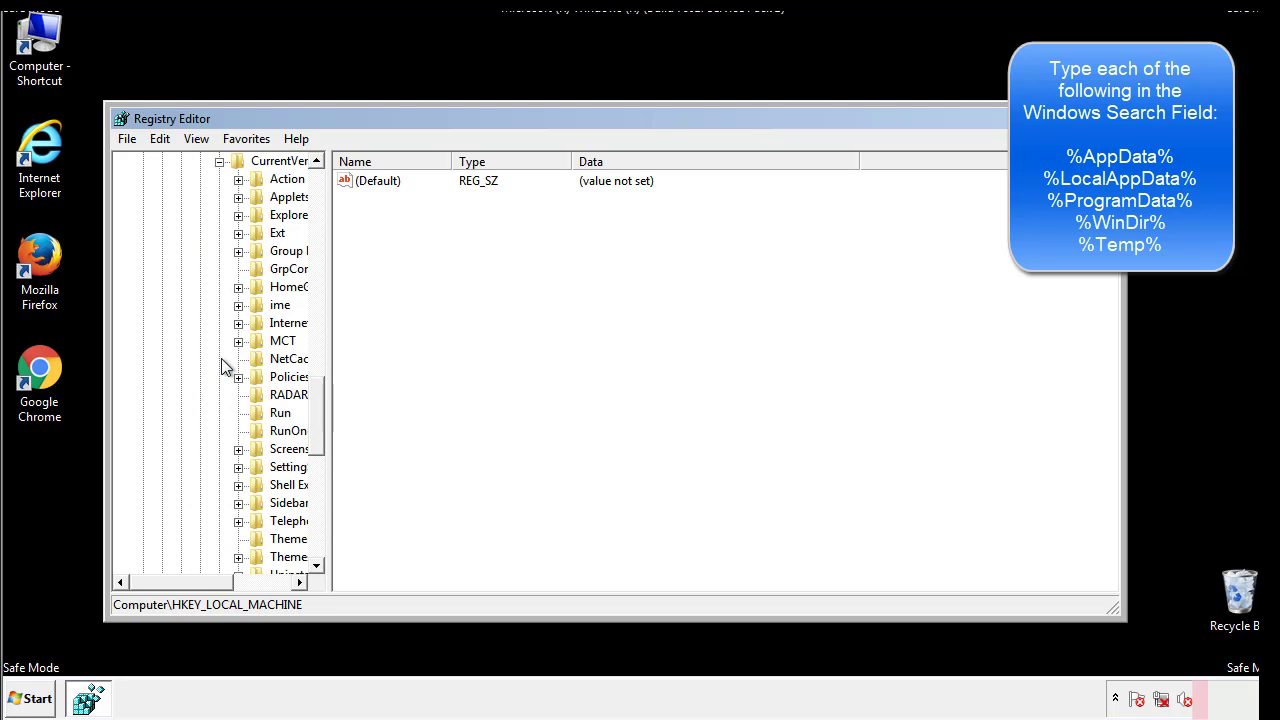
drag(193, 587, 225, 582)
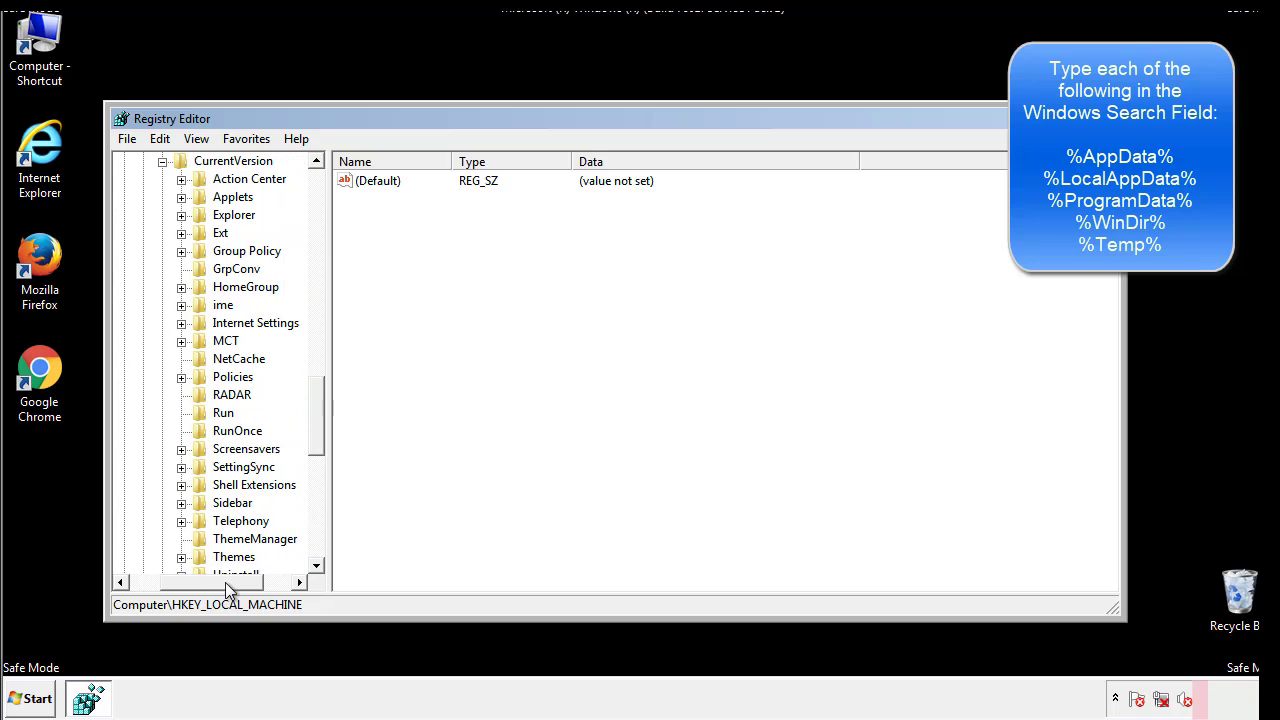
click(218, 408)
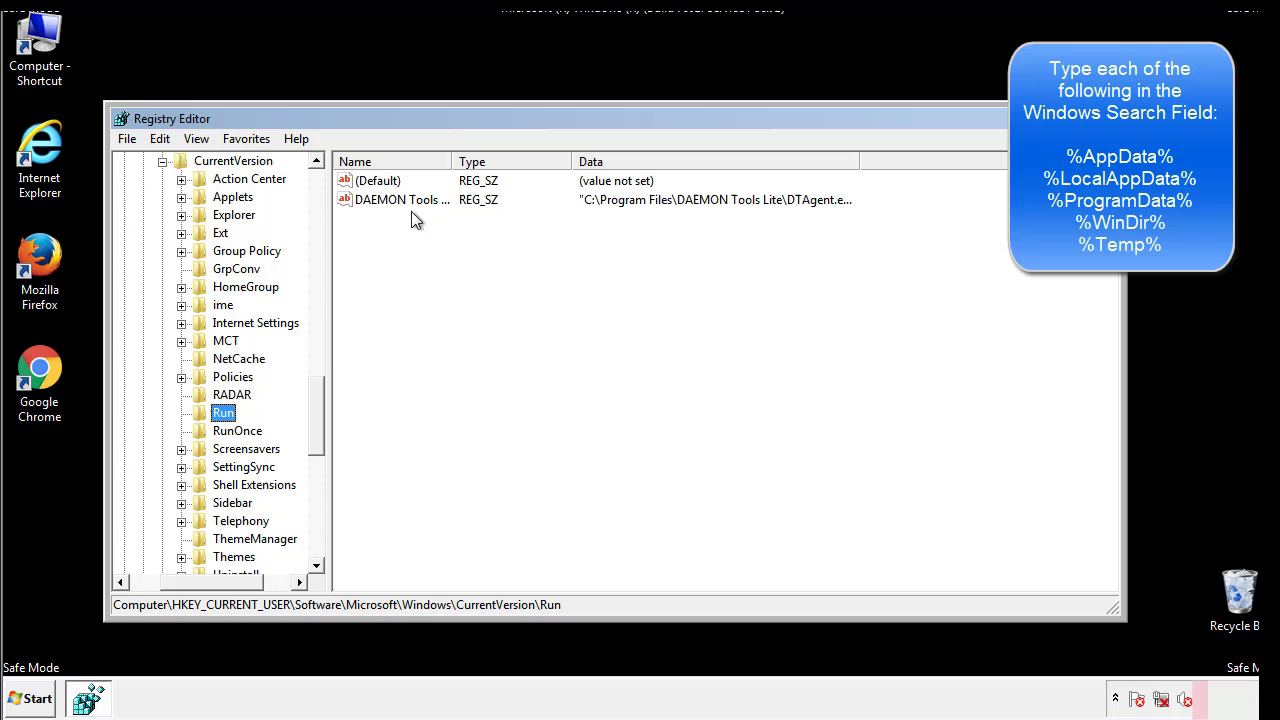
click(543, 228)
drag(212, 581, 187, 581)
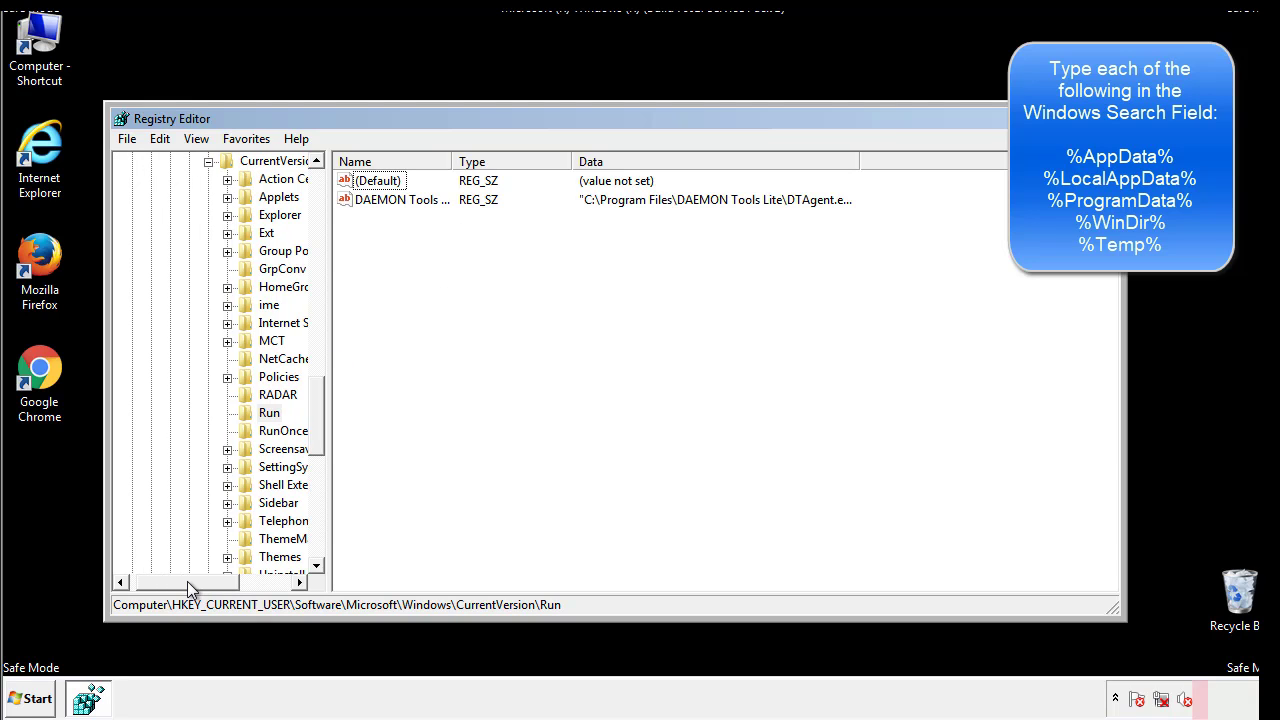
drag(324, 434, 316, 417)
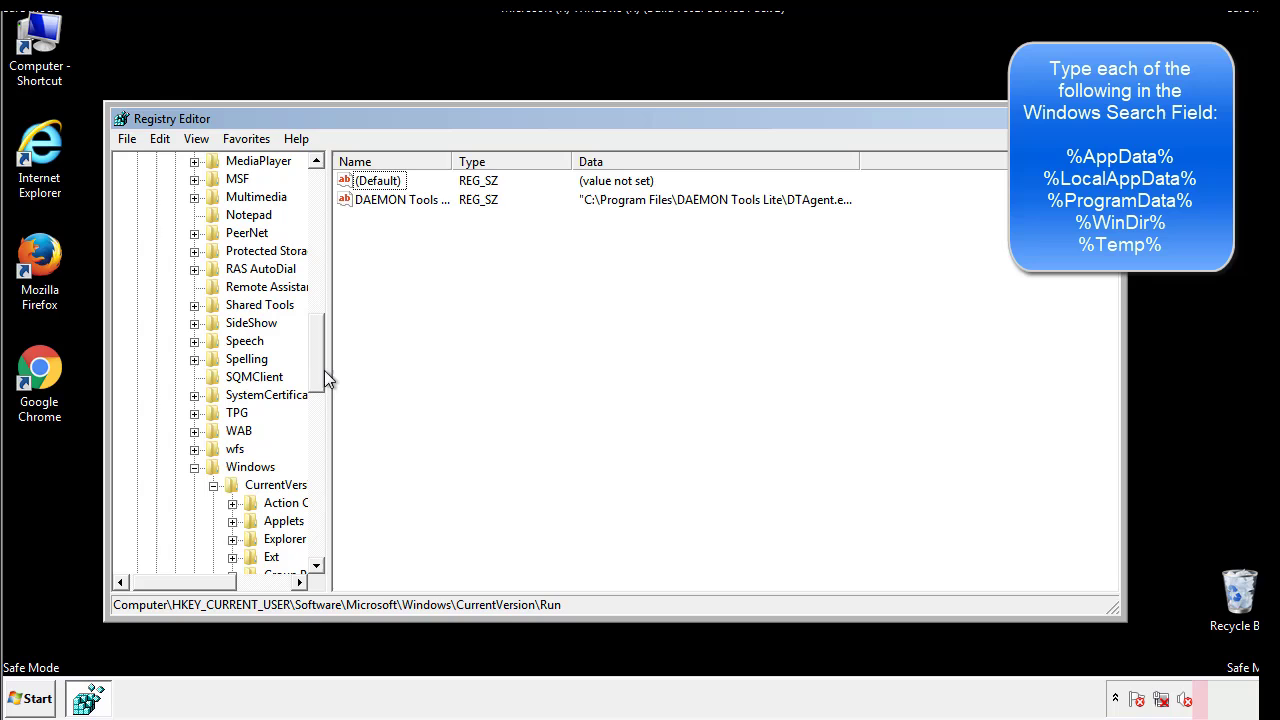
Collapse the Windows key and search the registry for '%tem'
click(195, 468)
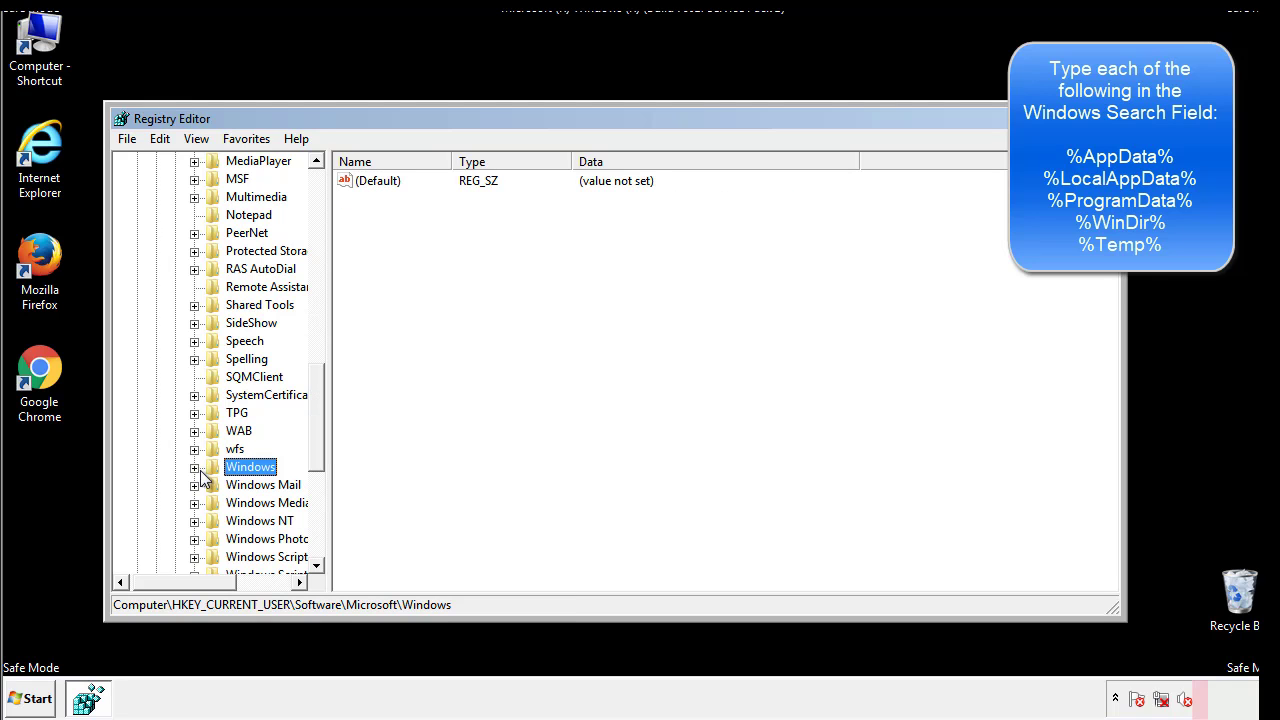
drag(321, 445, 322, 247)
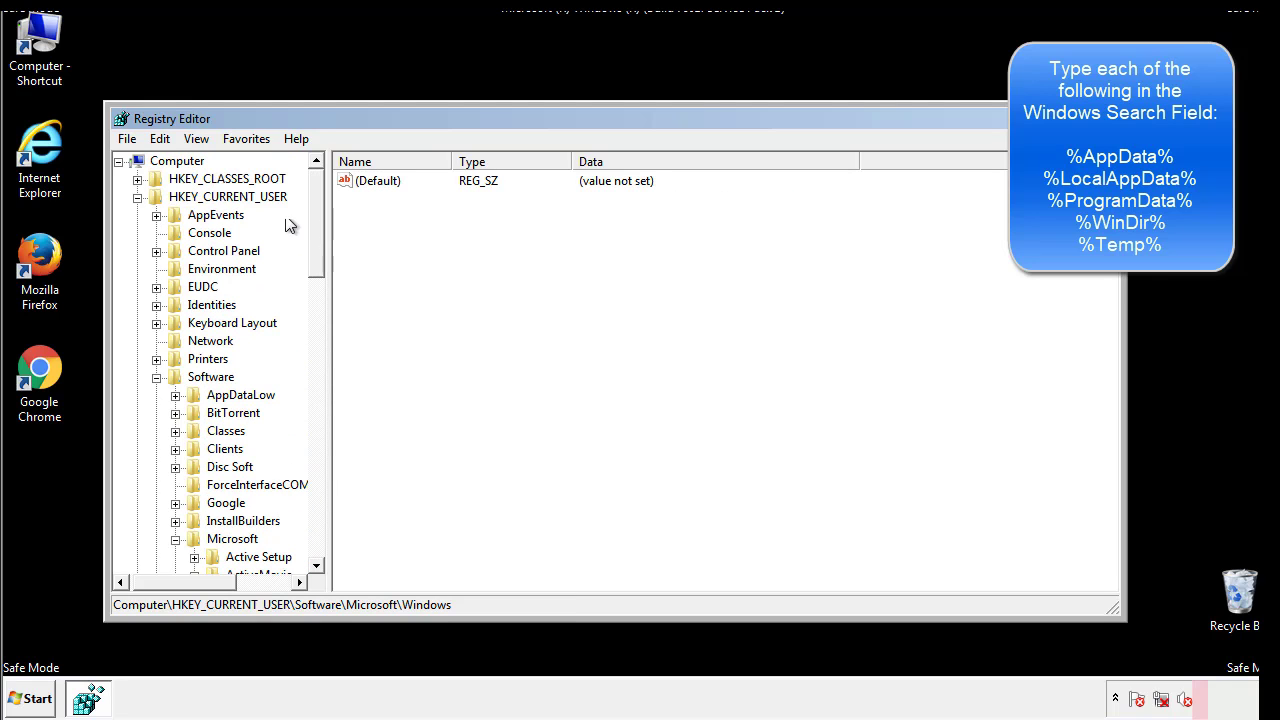
click(160, 139)
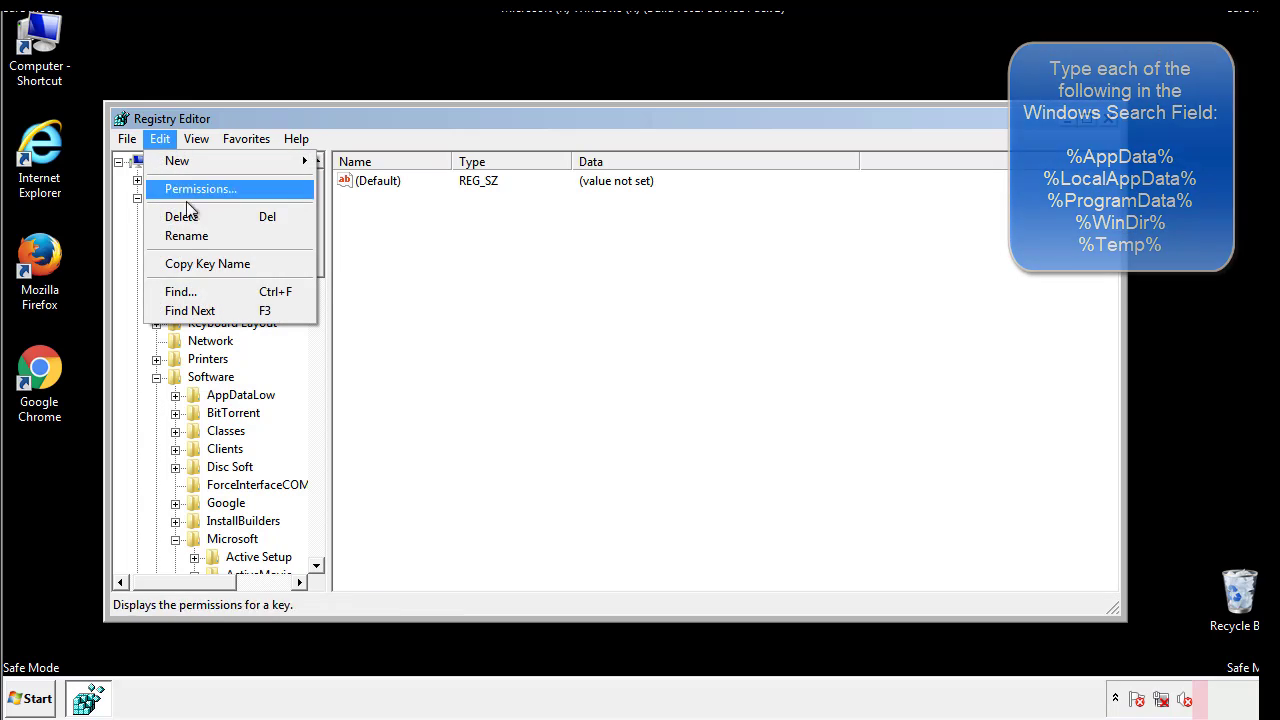
click(190, 291)
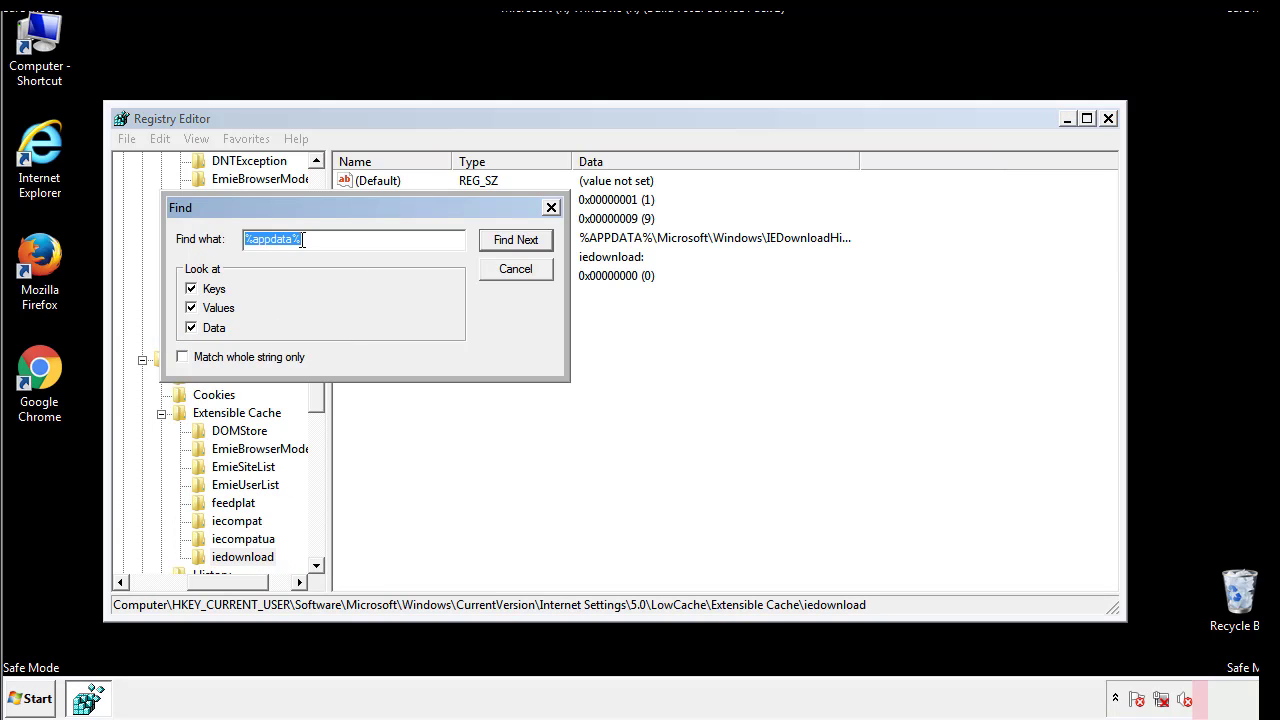
text(%t)
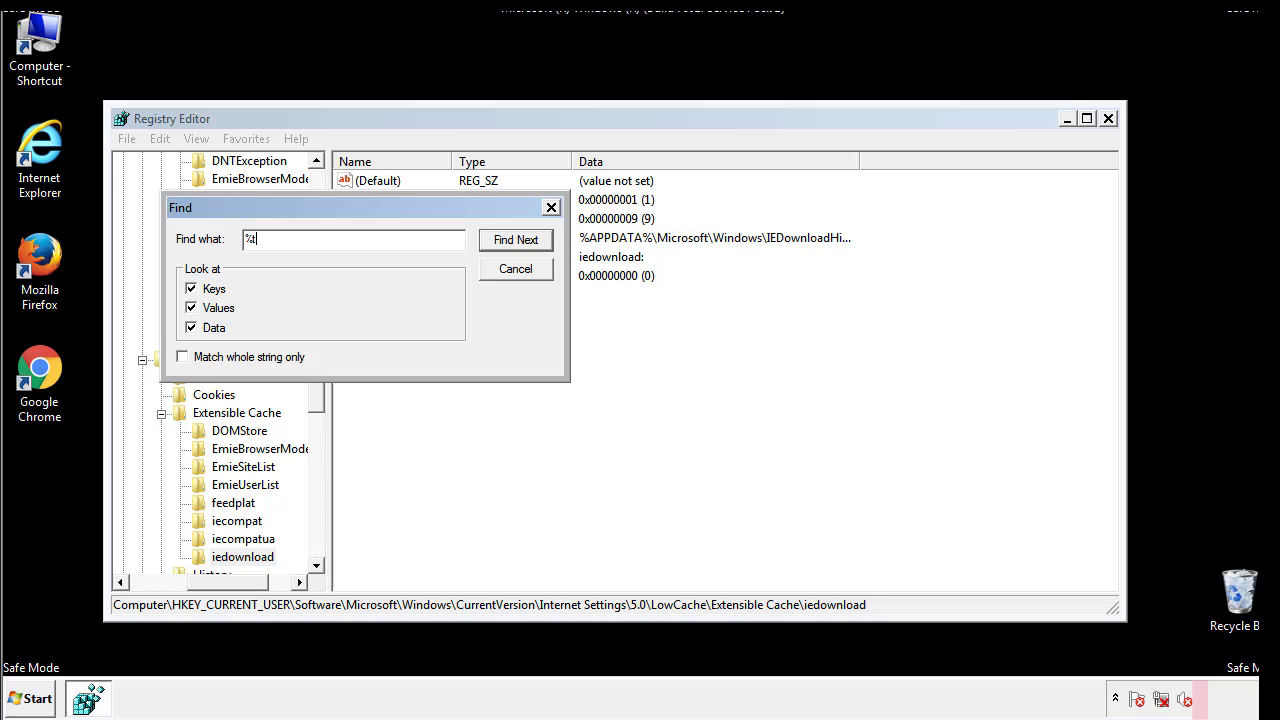
text(emp%)
key(Return)
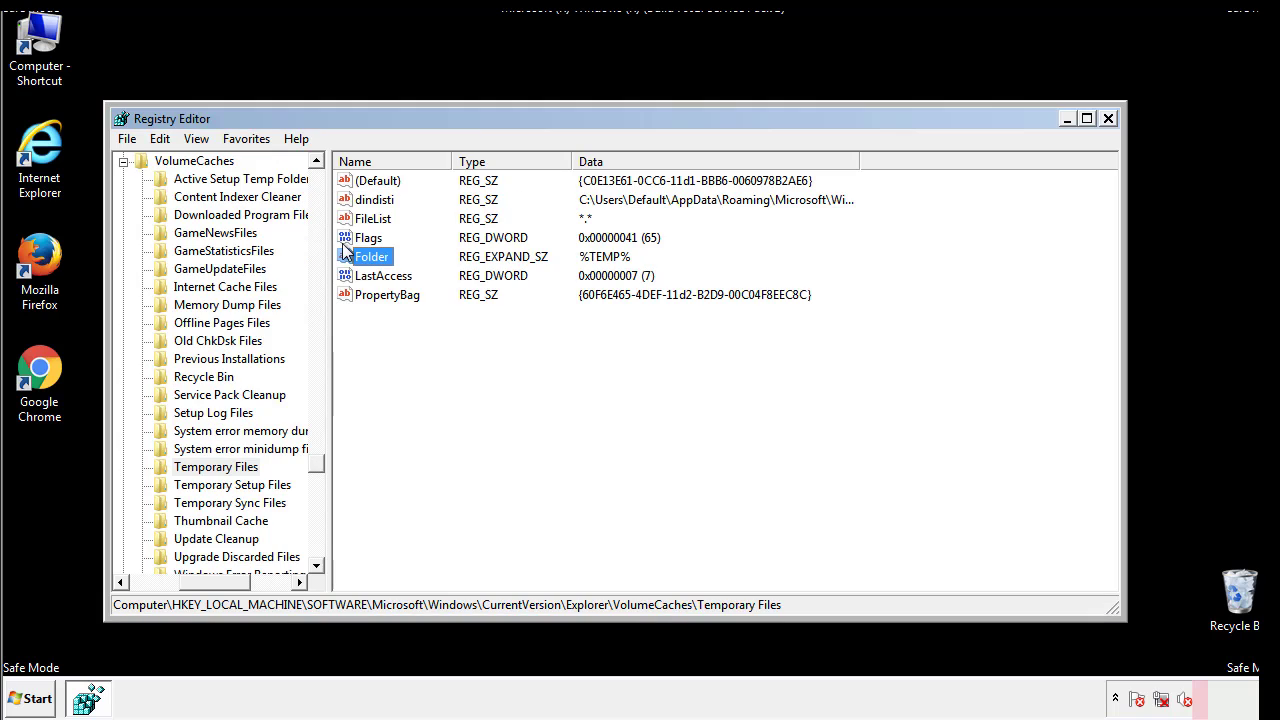
Delete every Temporary Files value, including dindisti, leaving only (Default)
click(523, 349)
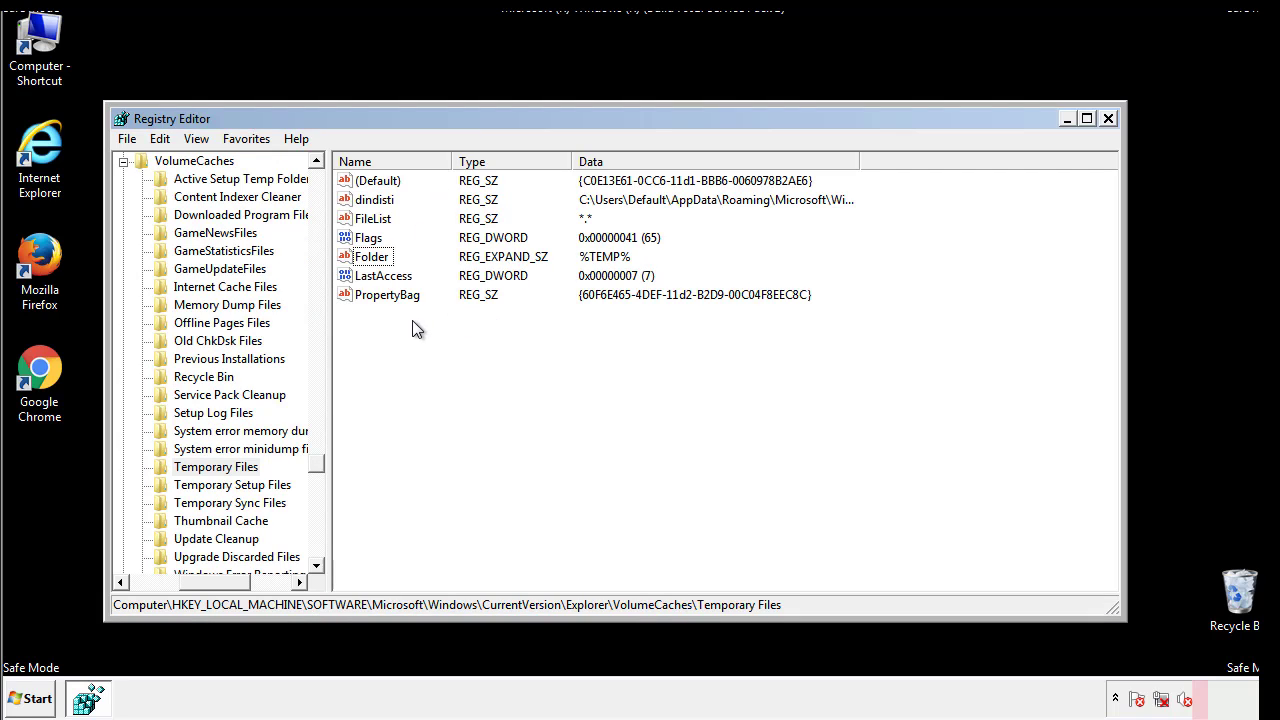
mouse_move(411, 321)
mouse_down()
mouse_move(378, 288)
mouse_move(361, 182)
mouse_up()
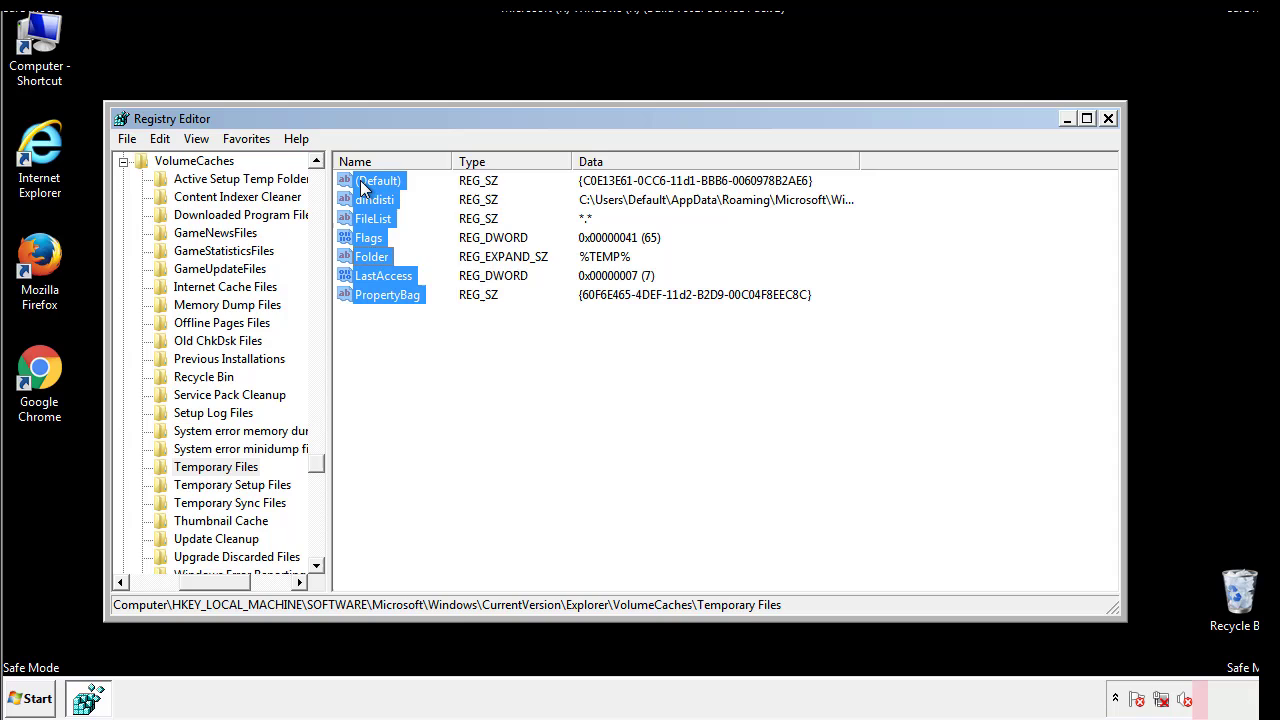
right_click(361, 182)
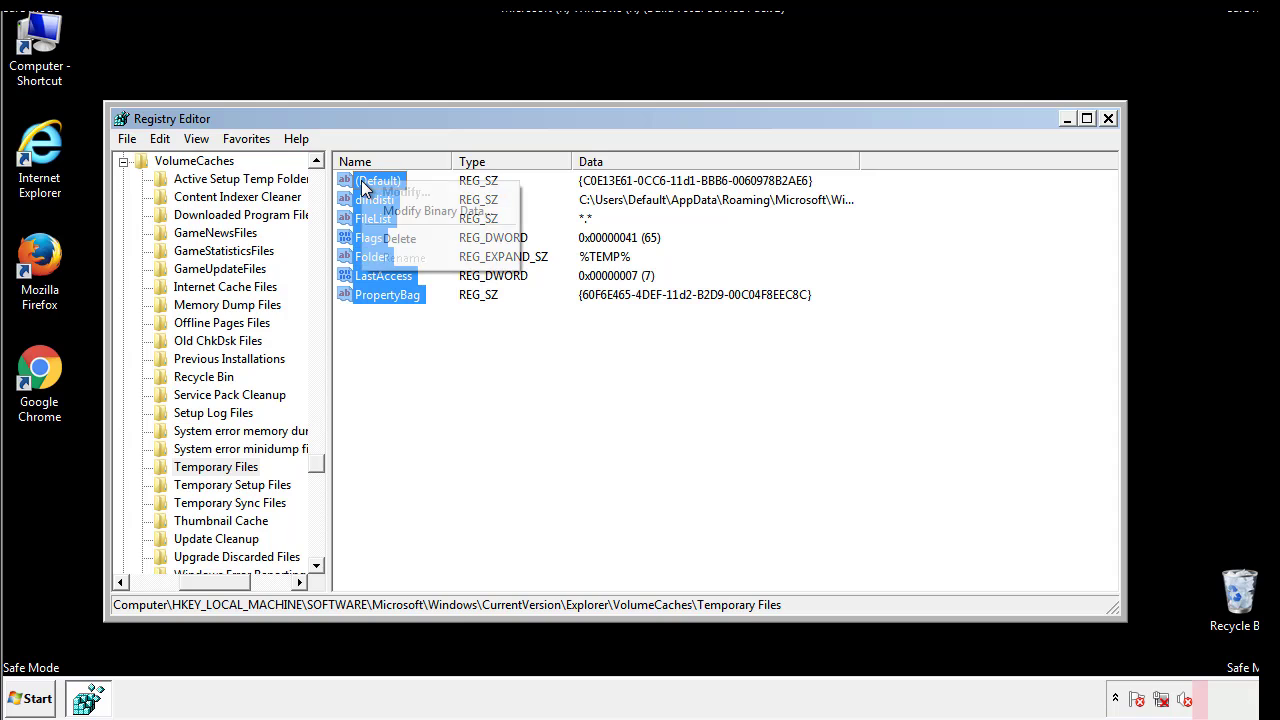
click(390, 238)
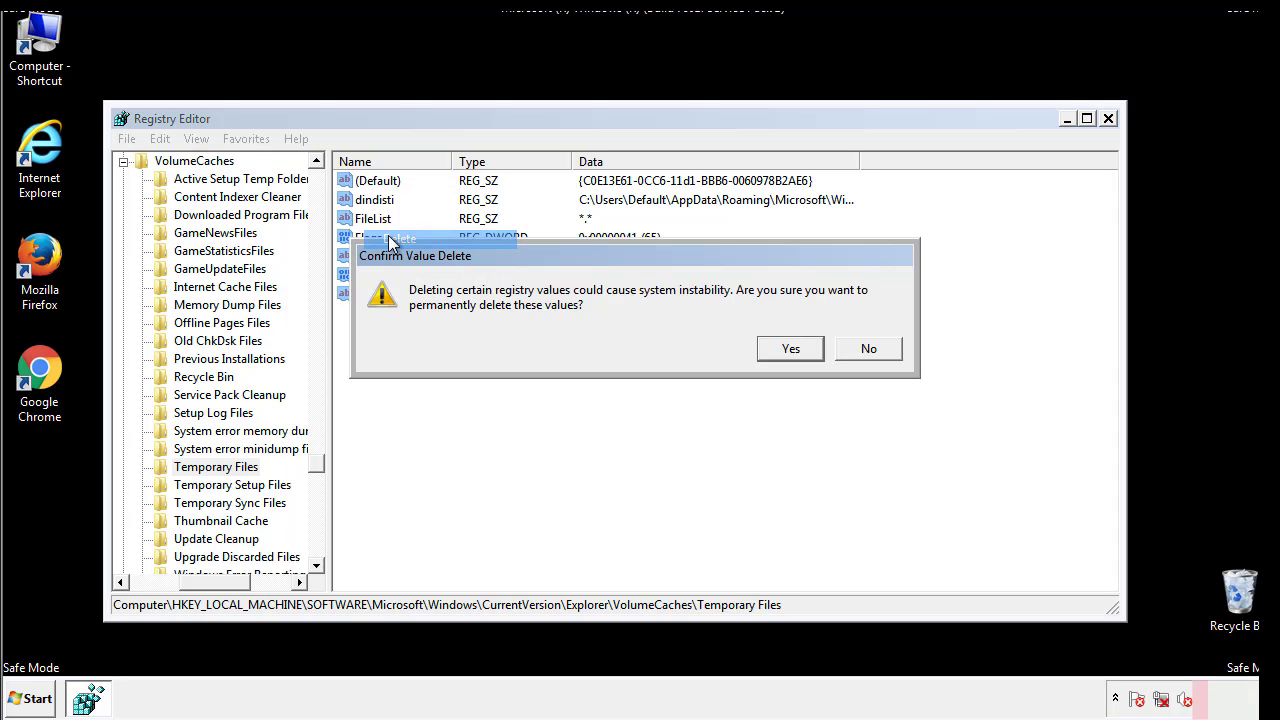
click(795, 349)
click(446, 246)
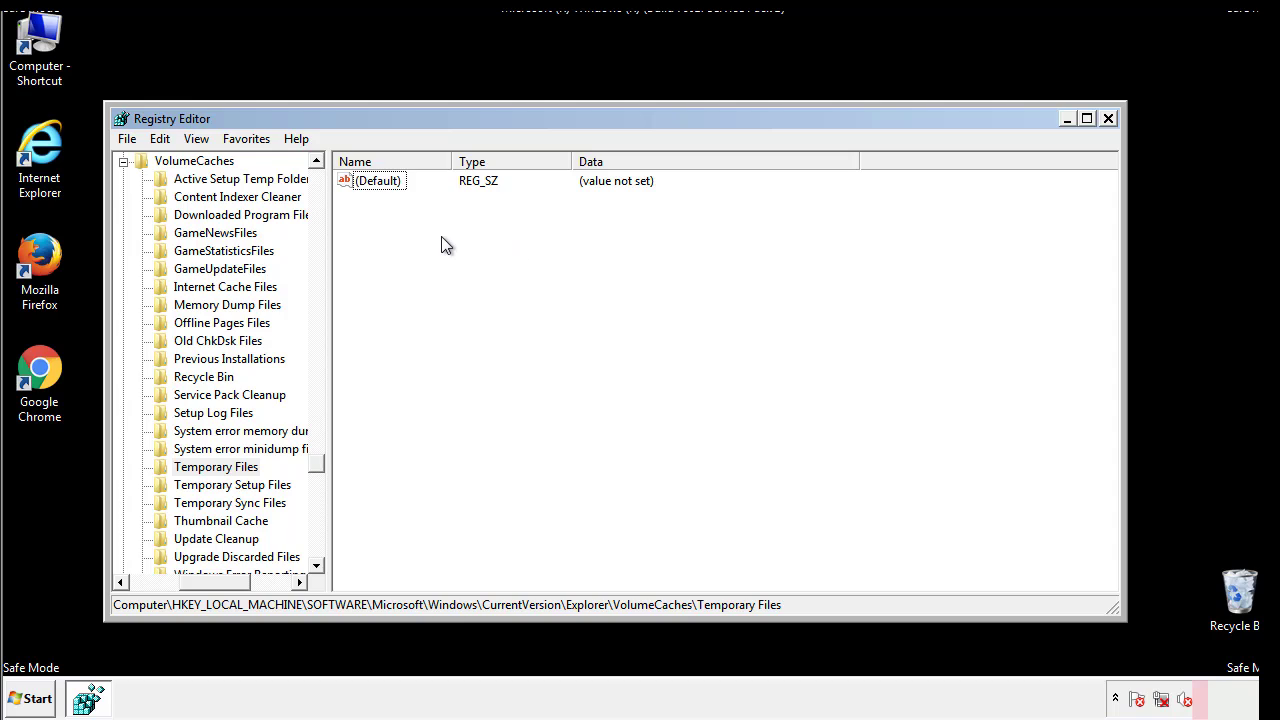
Close Registry Editor and launch msconfig from the Start menu search
click(1110, 119)
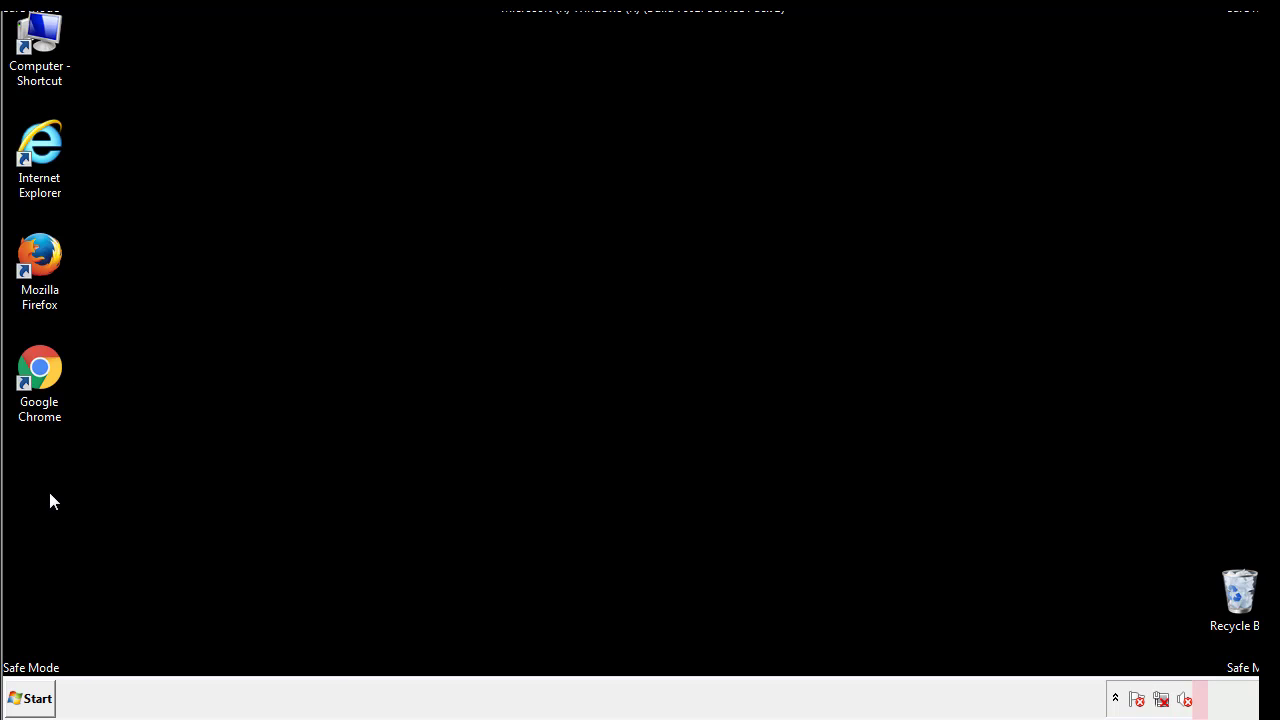
click(25, 700)
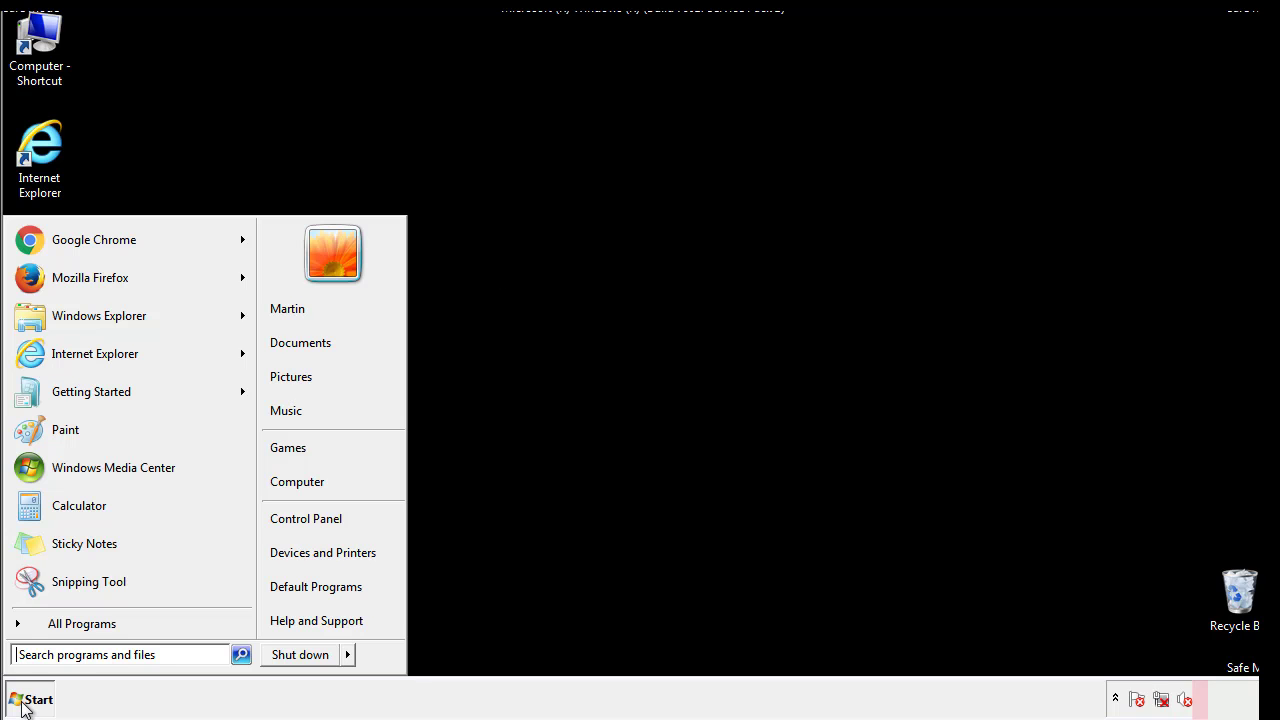
click(69, 654)
text(mscon)
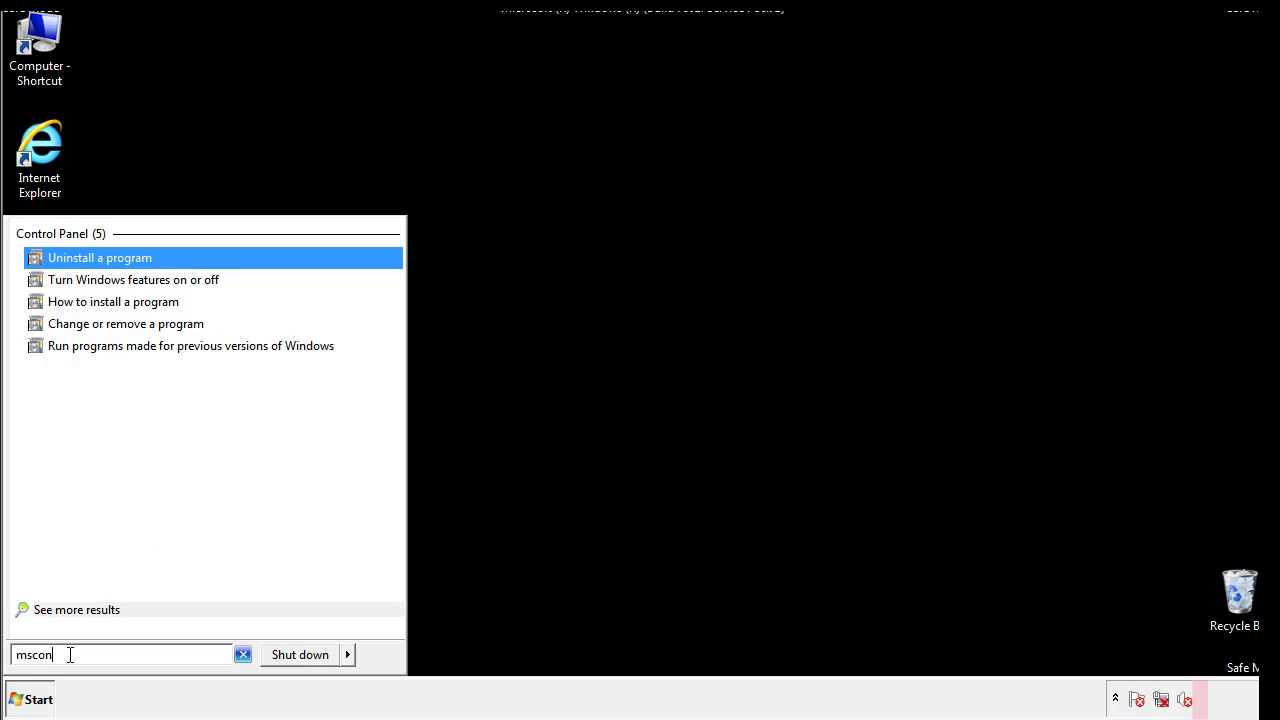
text(fig)
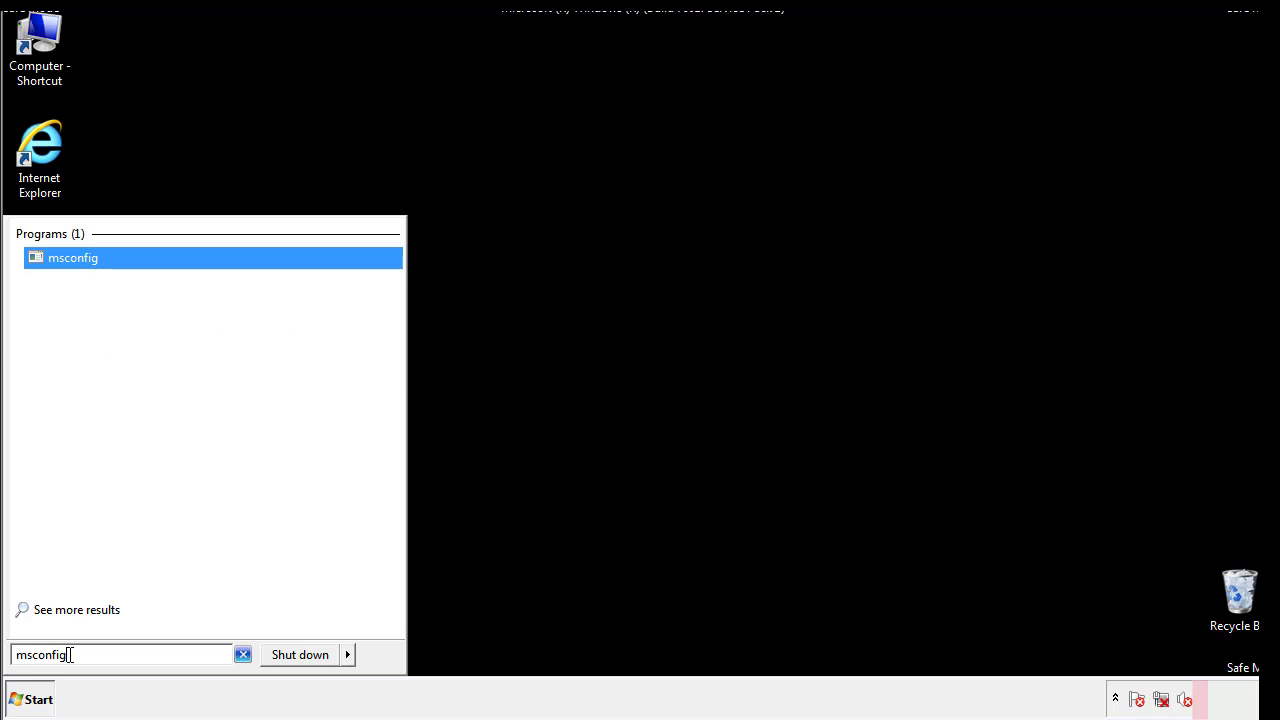
key(Return)
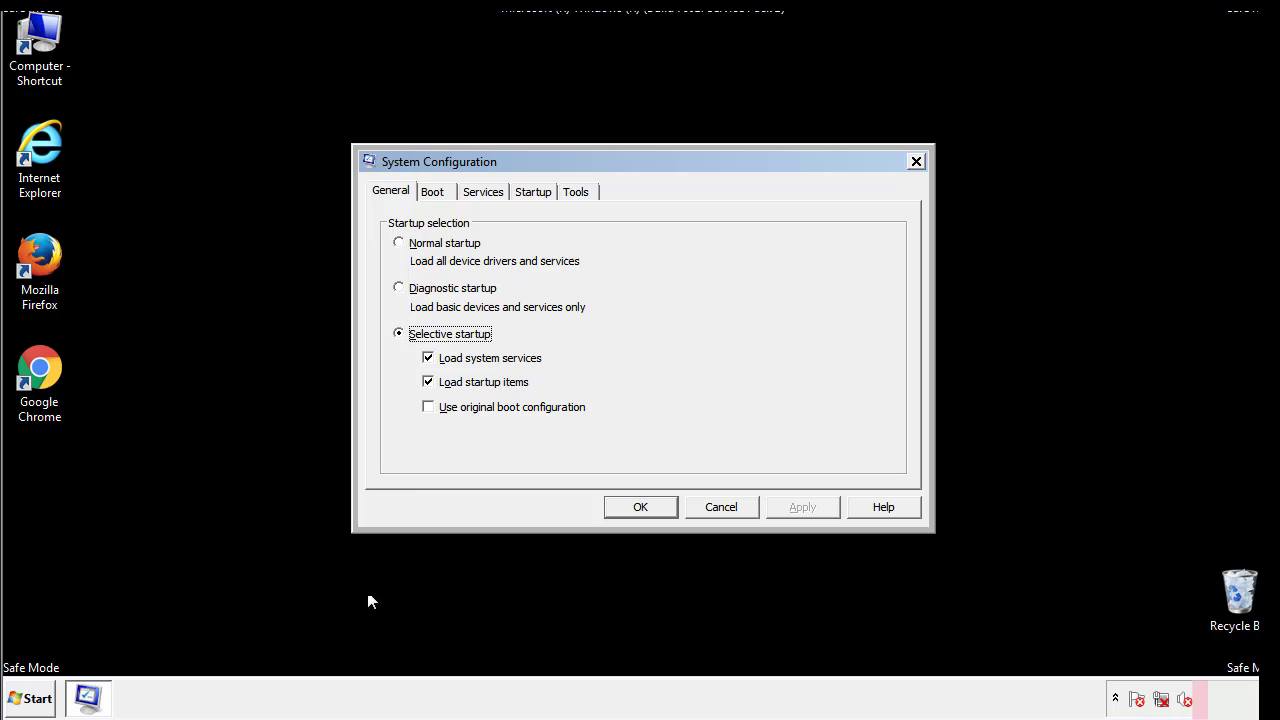
Clear the Safe boot option on the Boot tab, apply it, and restart Windows normally
click(436, 191)
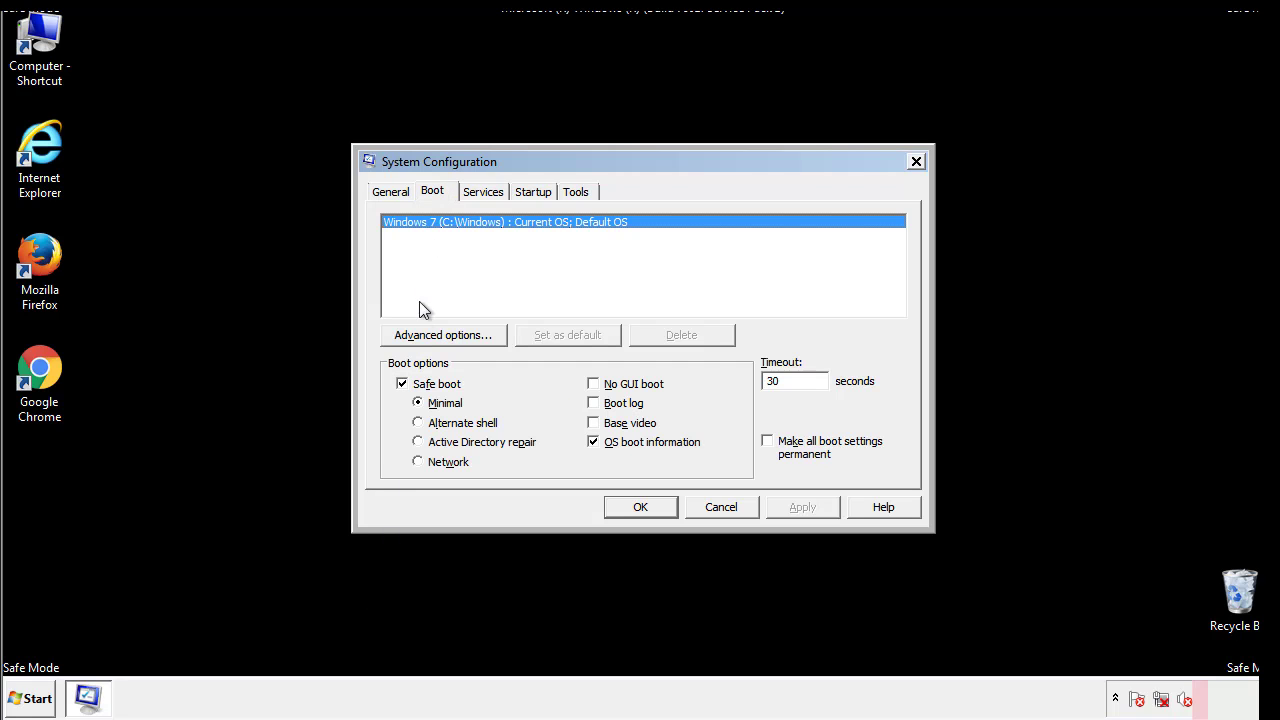
click(403, 384)
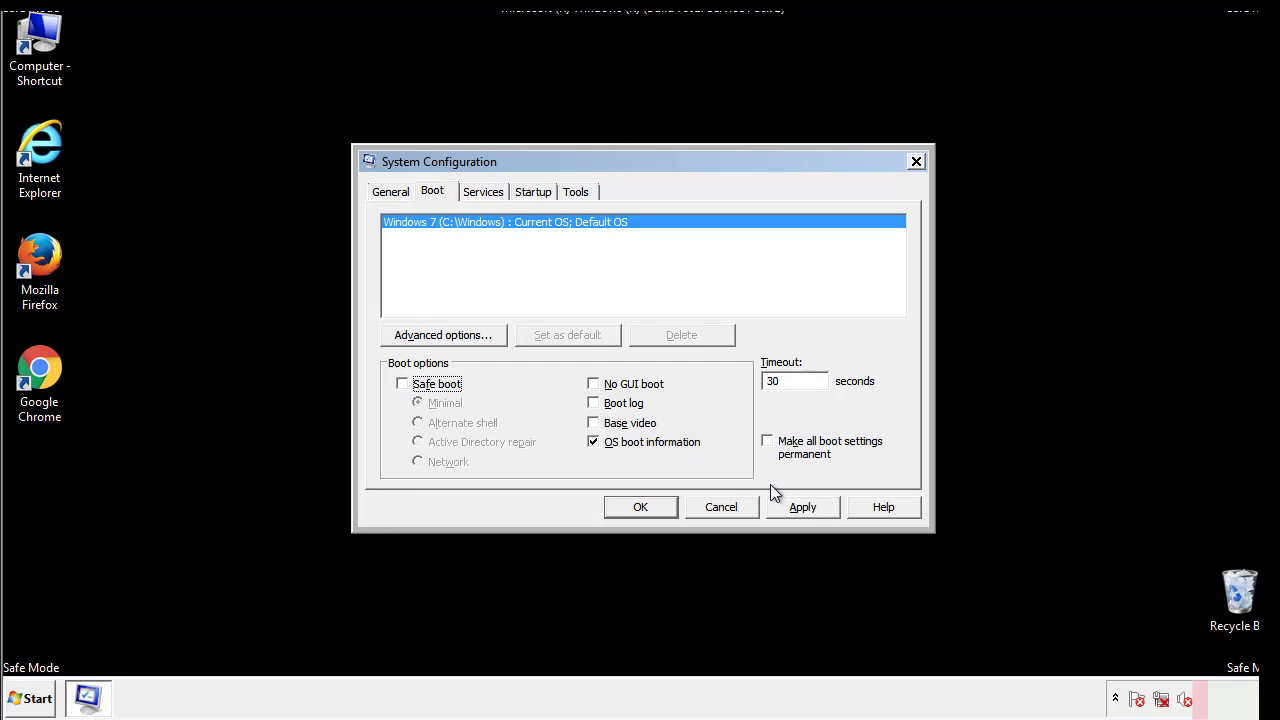
click(805, 506)
click(637, 507)
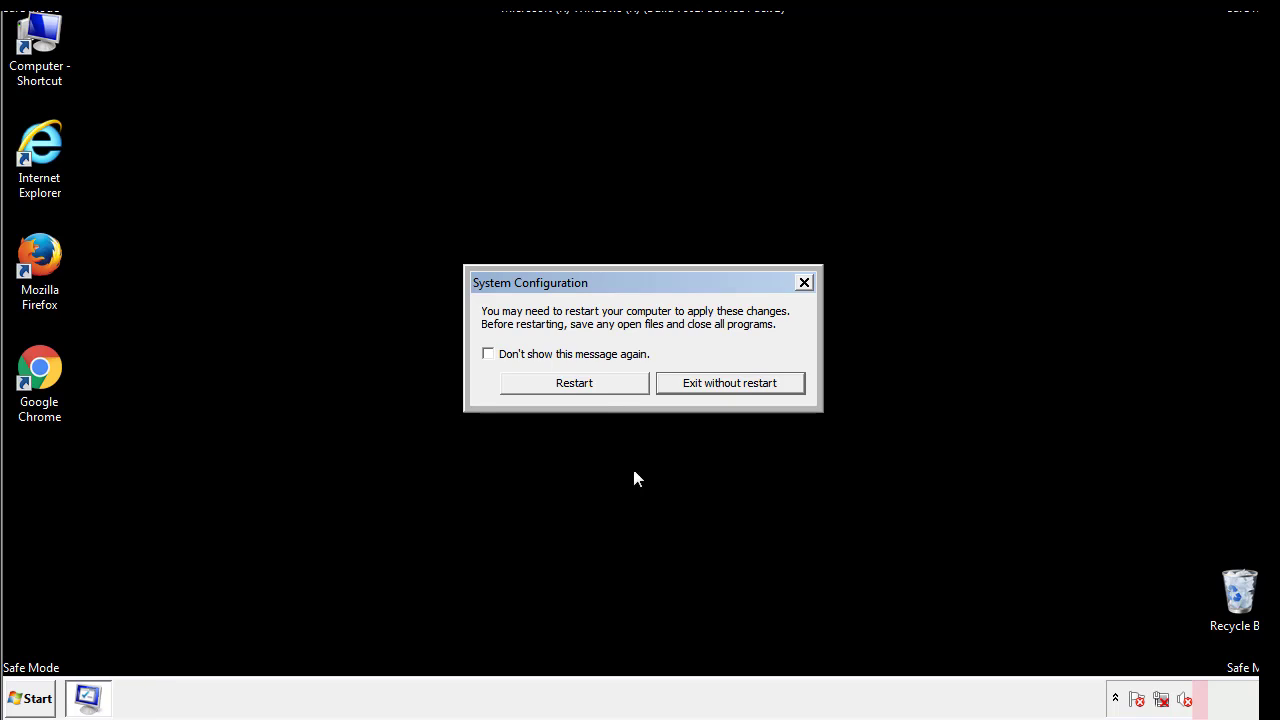
click(592, 390)
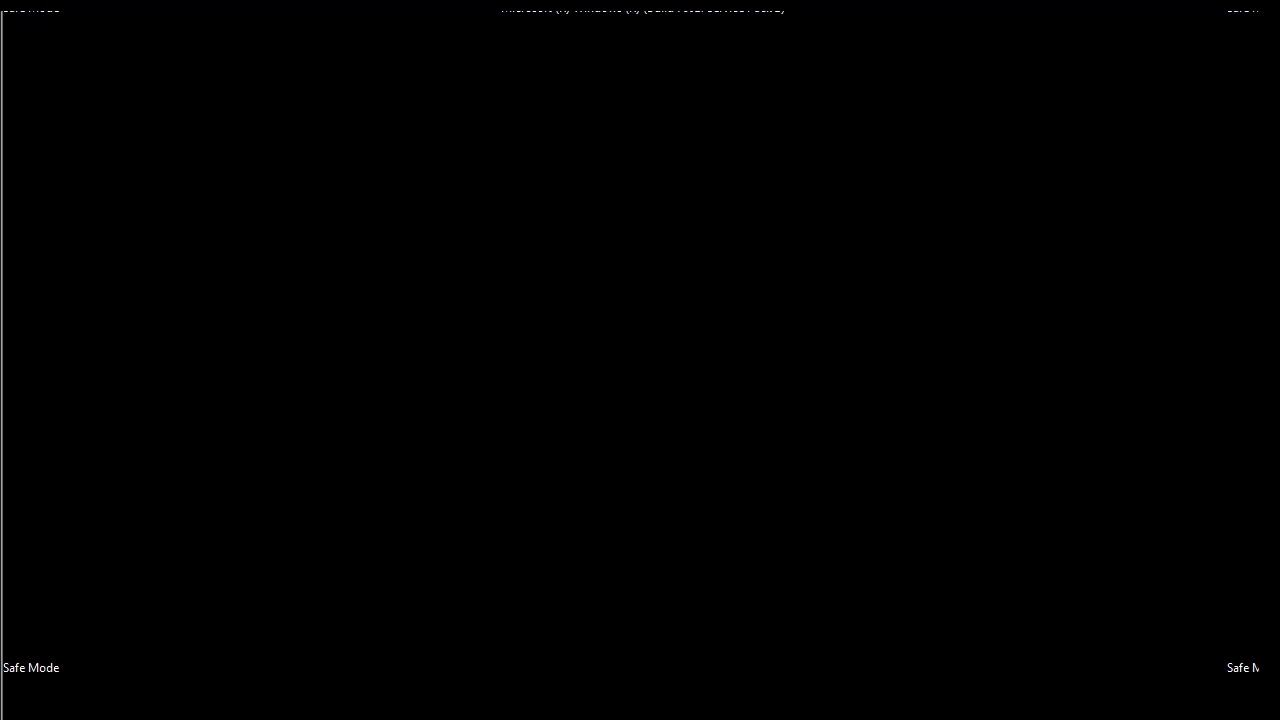